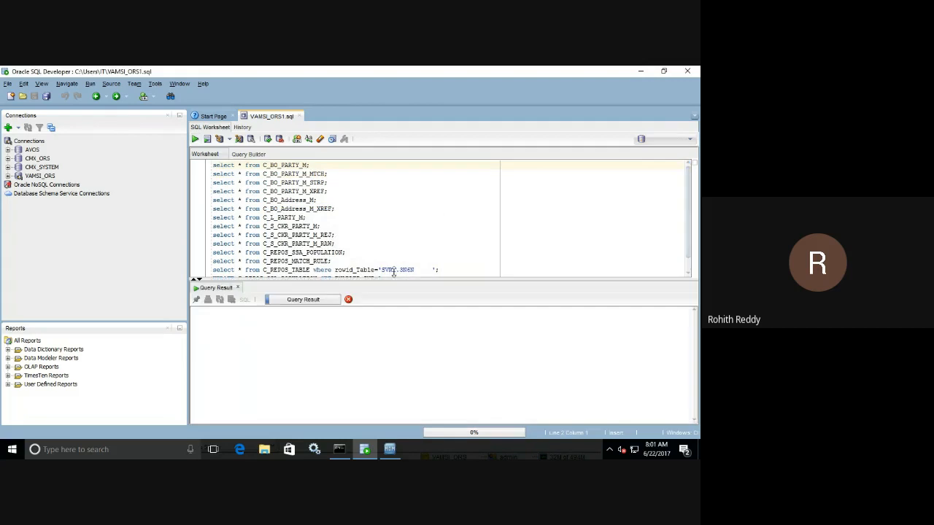
{"action": "left_click", "coordinate": [608, 73]}
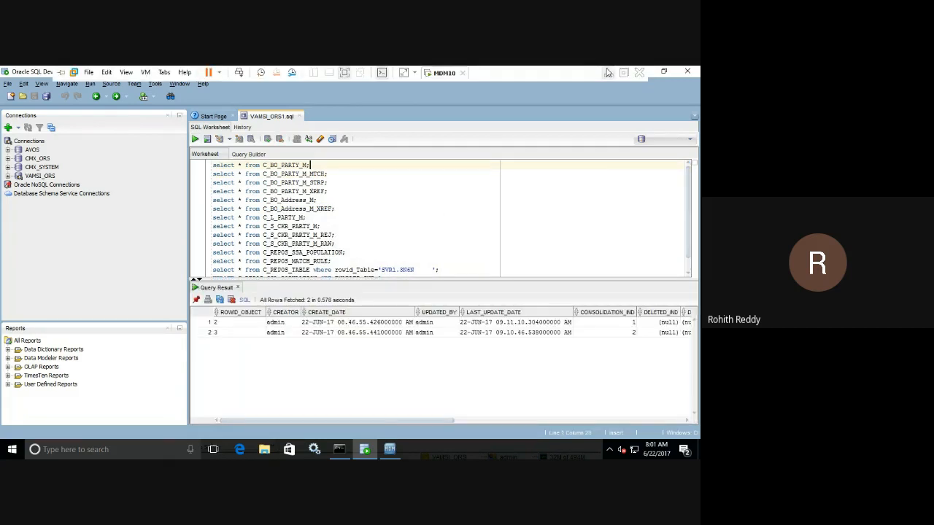
{"action": "left_click", "coordinate": [388, 448]}
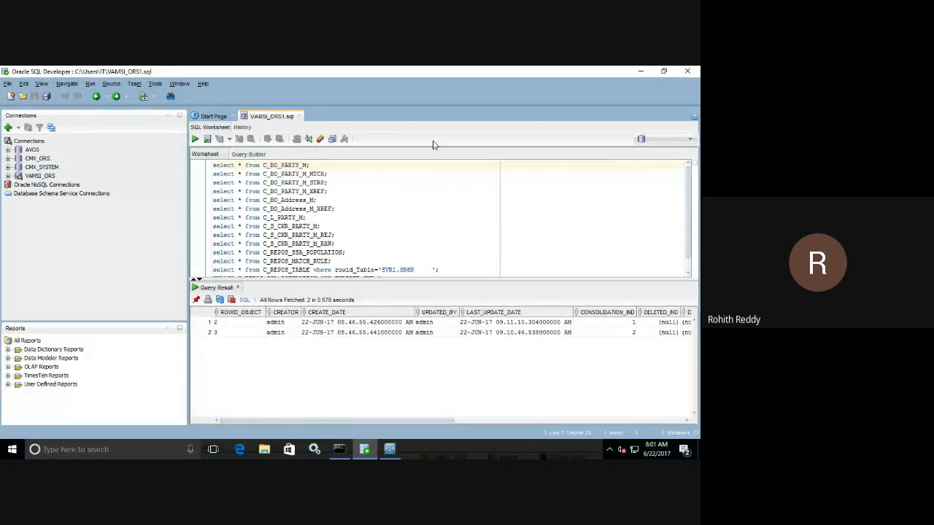
Pin the party query result and run the C_BO_Address_M query through the VAMSI_ORS connection
{"action": "left_click", "coordinate": [320, 200]}
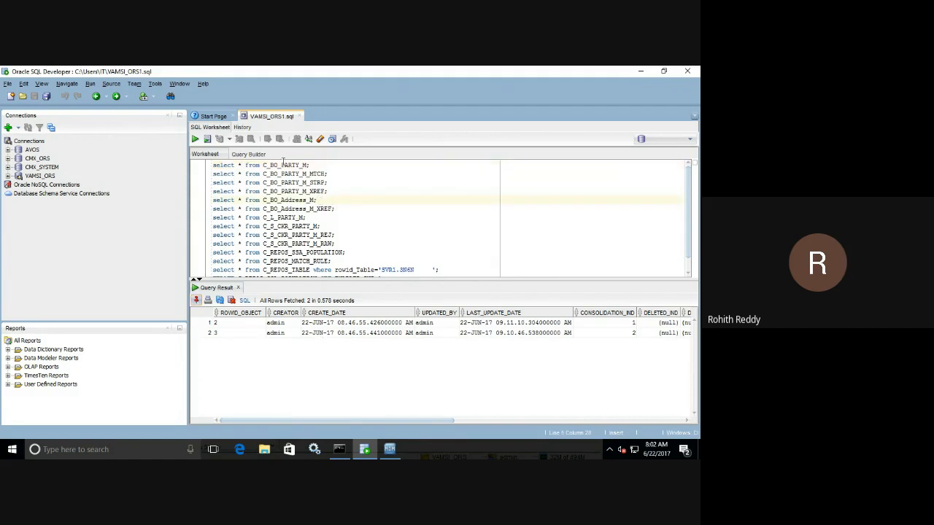
{"action": "left_click", "coordinate": [195, 140]}
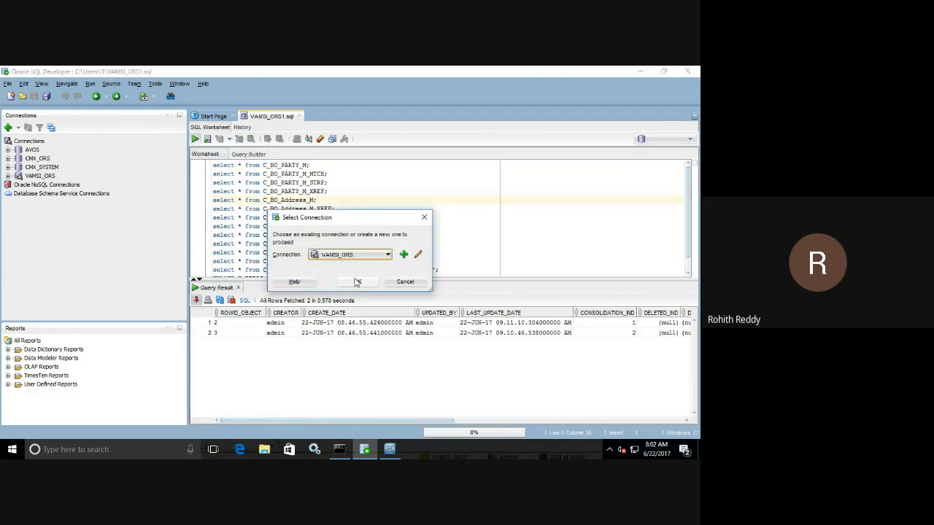
{"action": "left_click", "coordinate": [357, 282]}
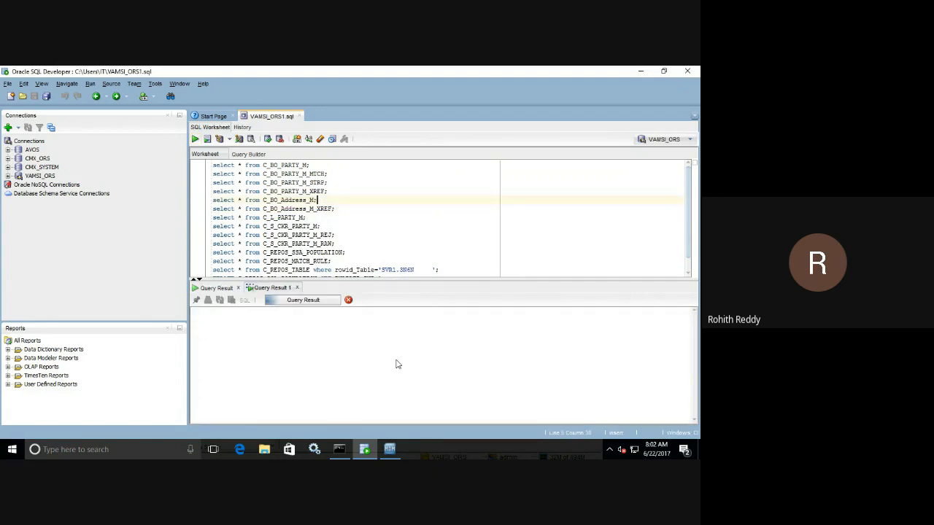
Compare the PARTY_FK values of the C_BO_Address_M rows with the ROWID_OBJECT values of the C_BO_PARTY_M rows
{"action": "left_click", "coordinate": [221, 289]}
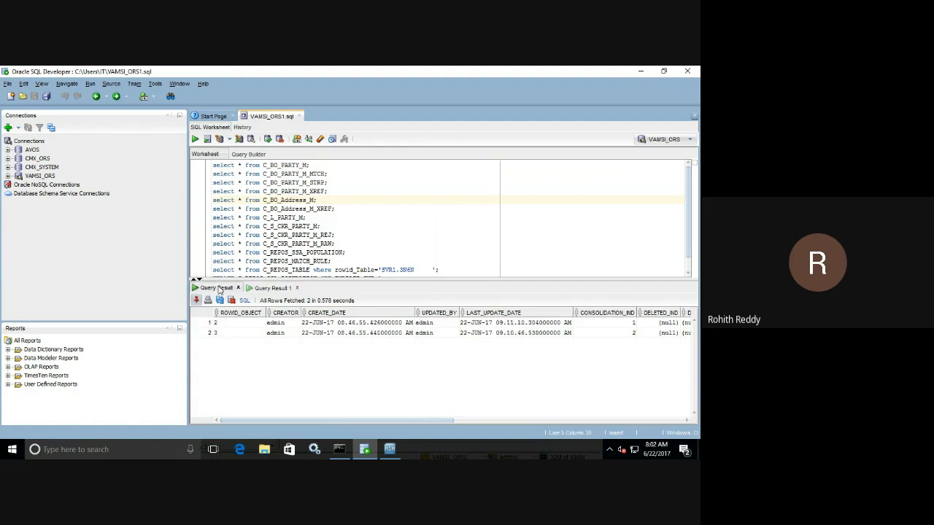
{"action": "left_click", "coordinate": [265, 289]}
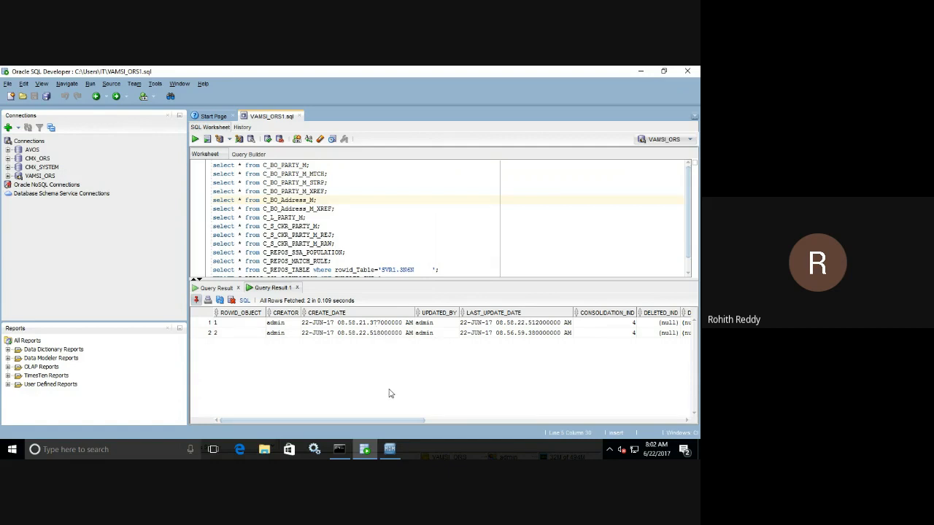
{"action": "left_click_drag", "start_coordinate": [404, 420], "coordinate": [685, 441]}
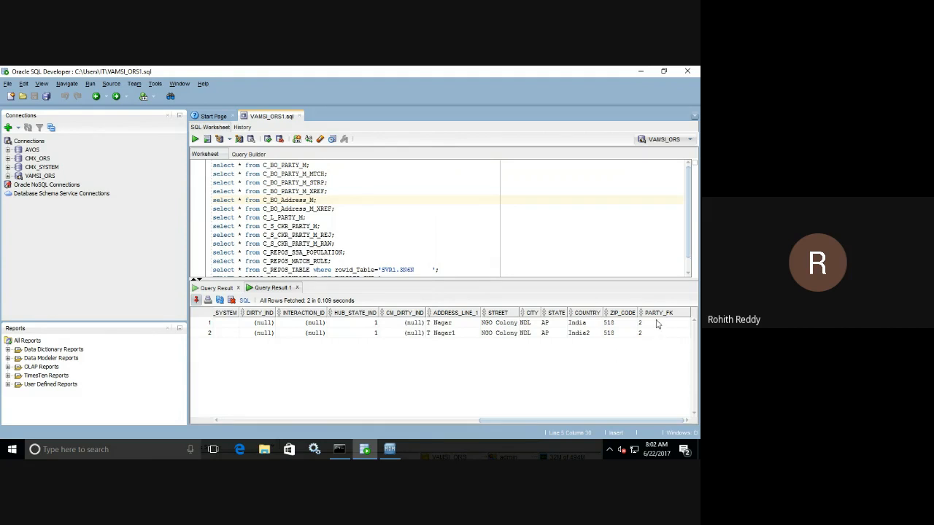
{"action": "left_click_drag", "start_coordinate": [656, 324], "coordinate": [656, 334]}
{"action": "key", "text": "ctrl+Return"}
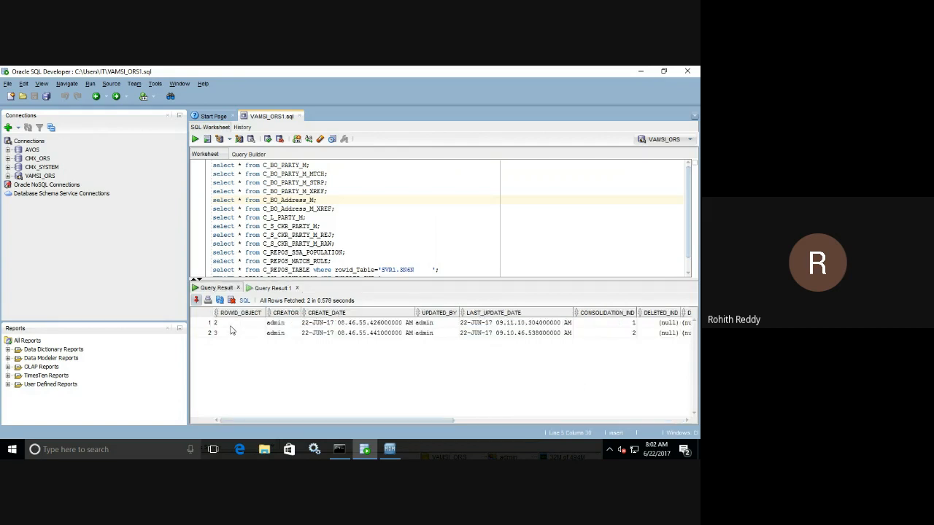
{"action": "left_click_drag", "start_coordinate": [228, 330], "coordinate": [693, 326]}
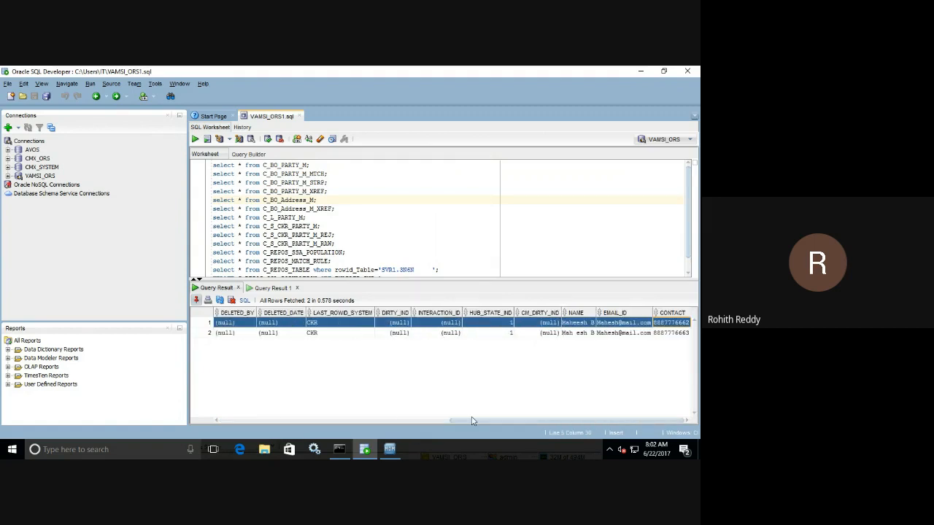
{"action": "left_click_drag", "start_coordinate": [393, 418], "coordinate": [122, 371]}
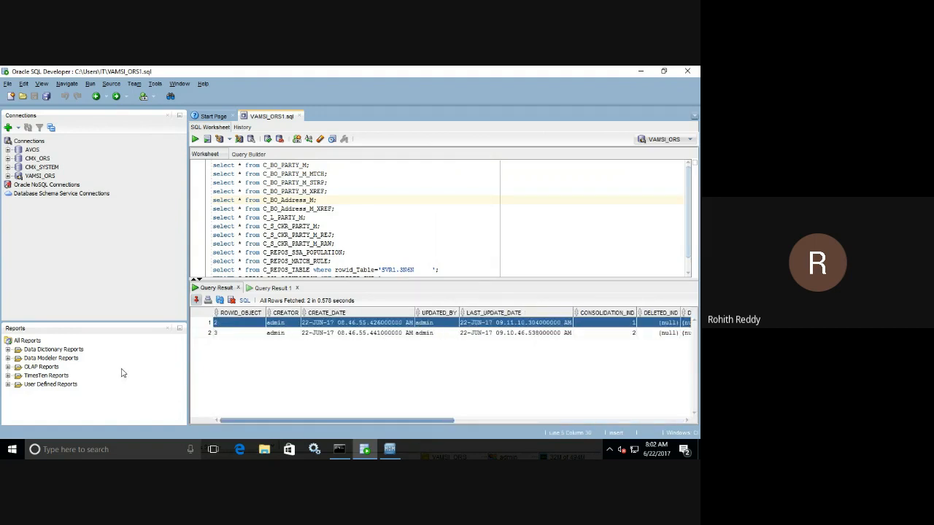
{"action": "left_click", "coordinate": [281, 288]}
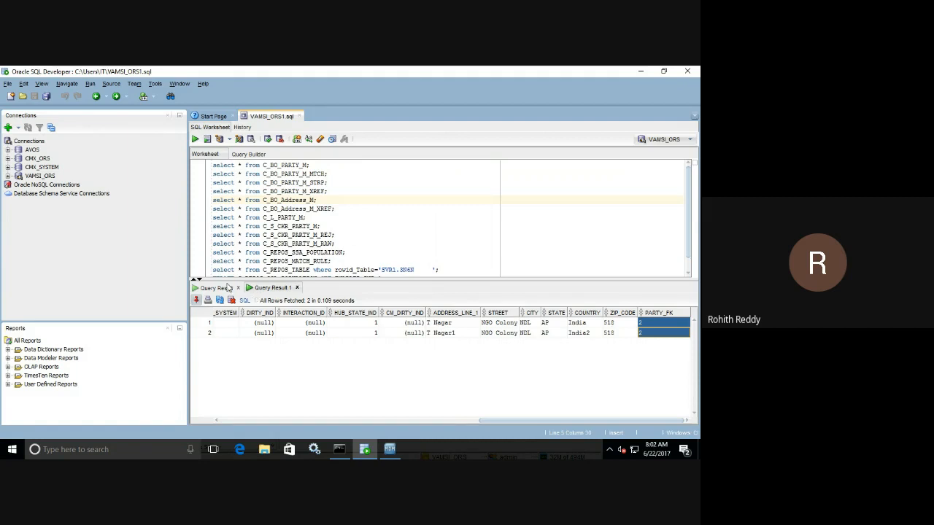
{"action": "left_click", "coordinate": [204, 288]}
{"action": "left_click", "coordinate": [279, 289]}
Run the C_BO_Address_M_XREF query and examine its PARTY_FK and S_PARTY_FK values
{"action": "left_click", "coordinate": [340, 209]}
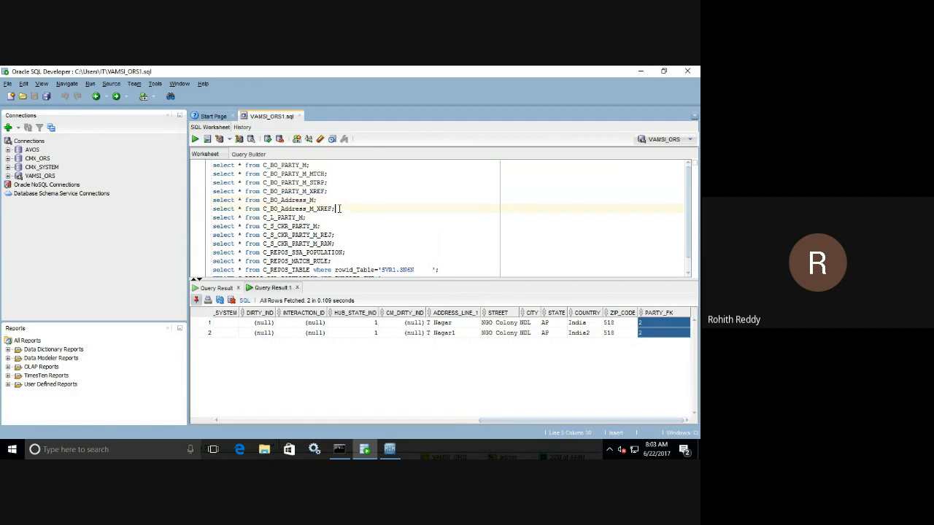
{"action": "left_click", "coordinate": [195, 139]}
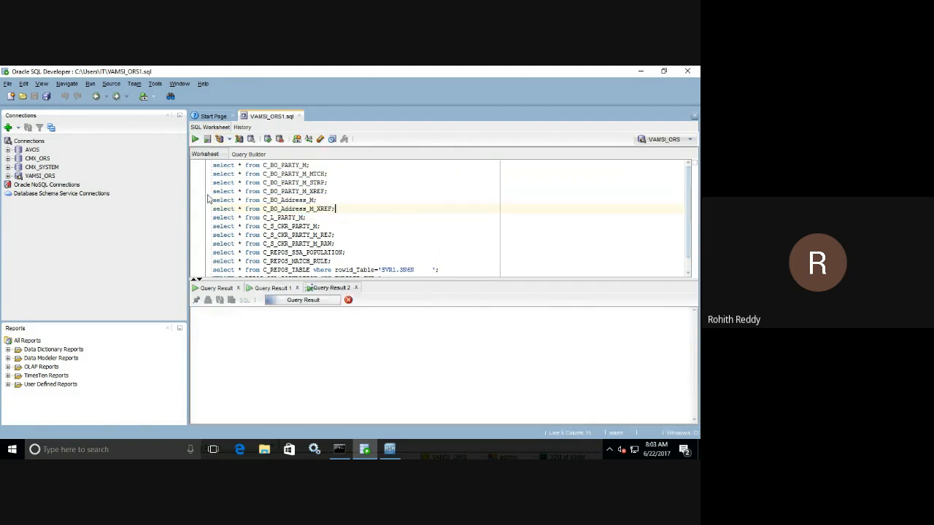
{"action": "left_click_drag", "start_coordinate": [261, 323], "coordinate": [679, 350]}
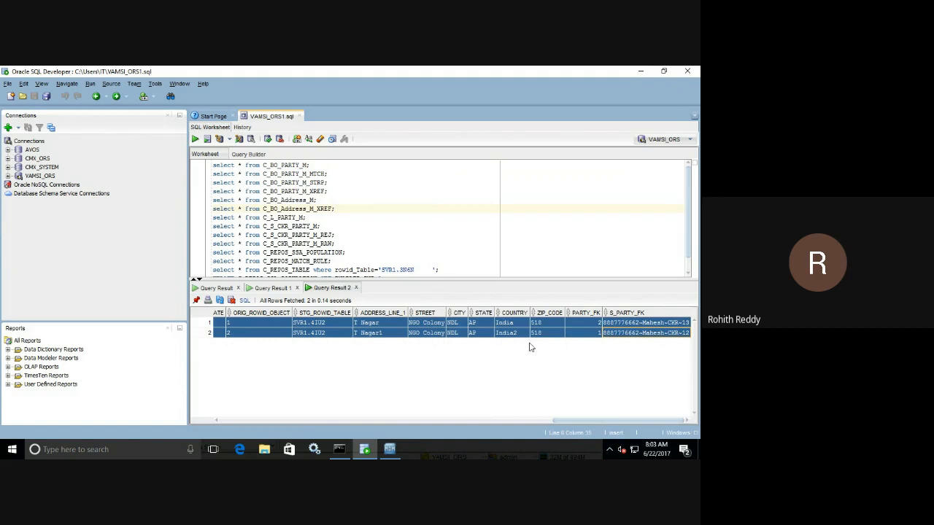
{"action": "left_click", "coordinate": [549, 333]}
{"action": "left_click", "coordinate": [628, 326]}
{"action": "left_click_drag", "start_coordinate": [629, 329], "coordinate": [630, 334]}
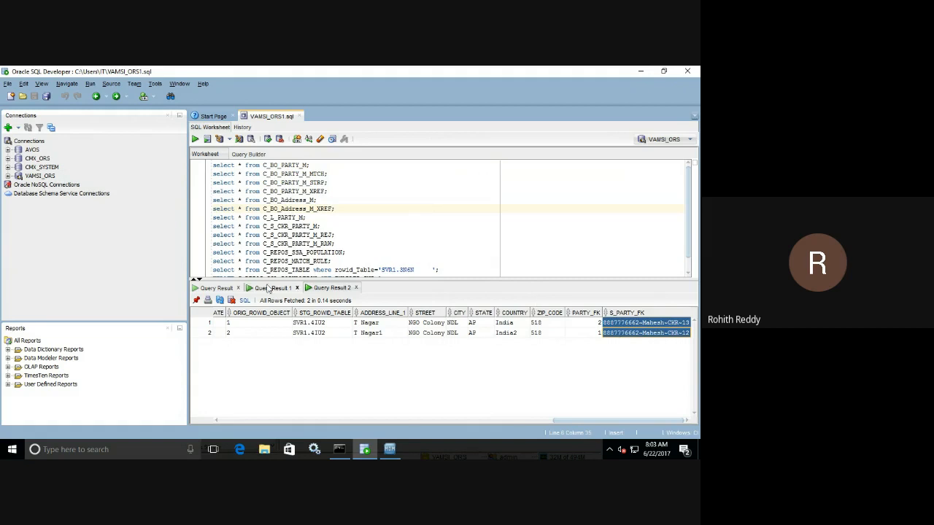
Trace how the party, address and address XREF results relate by comparing their ROWID_OBJECT and PARTY_FK columns
{"action": "left_click", "coordinate": [213, 289]}
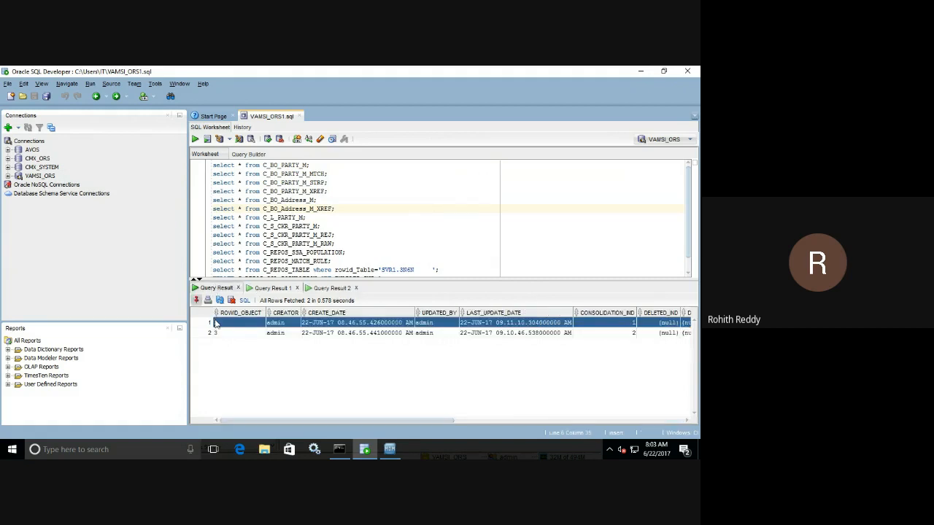
{"action": "left_click", "coordinate": [265, 290]}
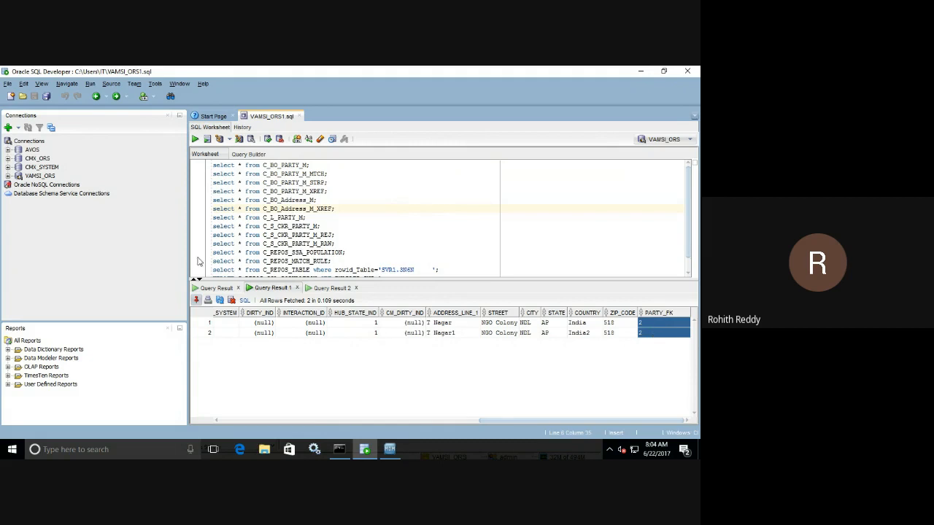
{"action": "left_click", "coordinate": [217, 288]}
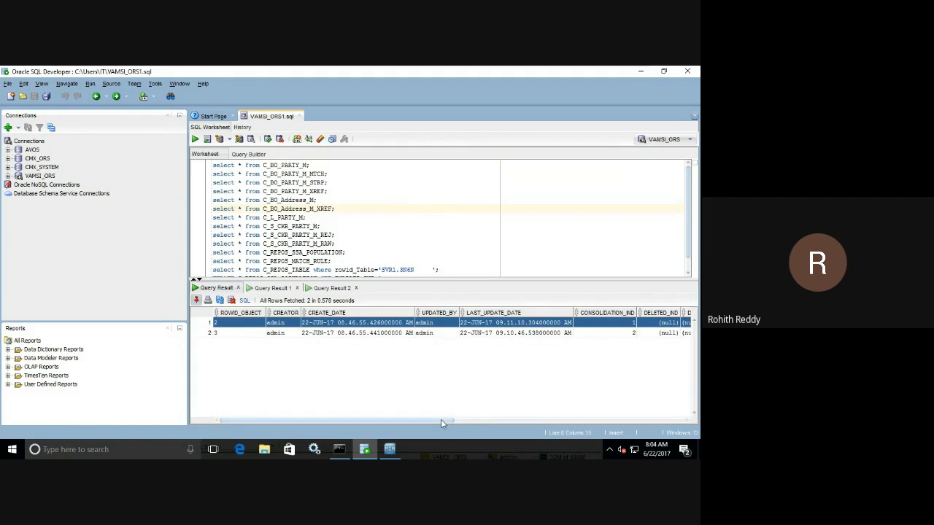
{"action": "left_click_drag", "start_coordinate": [443, 422], "coordinate": [365, 400]}
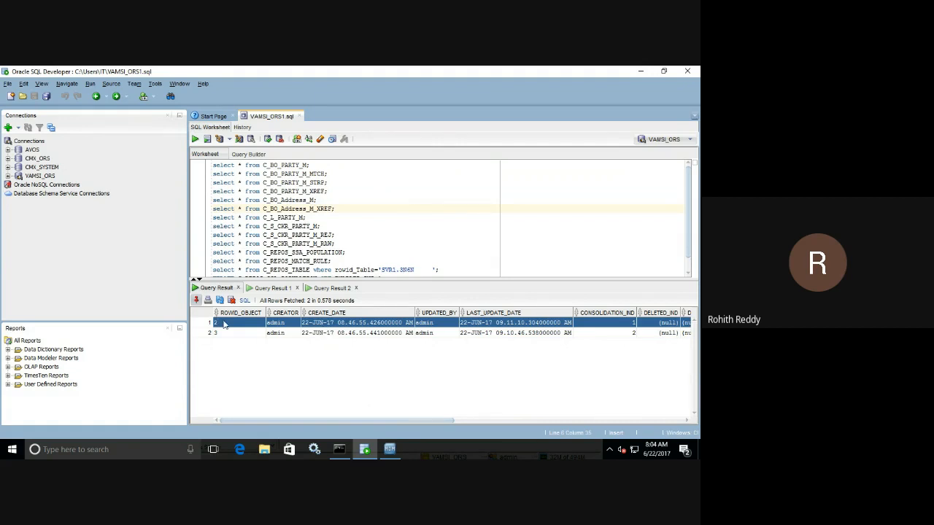
{"action": "left_click", "coordinate": [333, 289]}
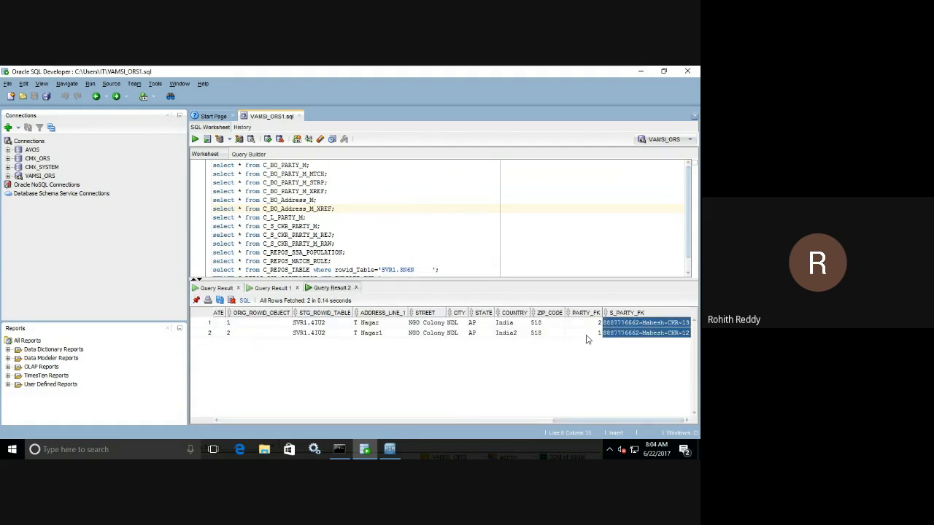
{"action": "left_click", "coordinate": [282, 289]}
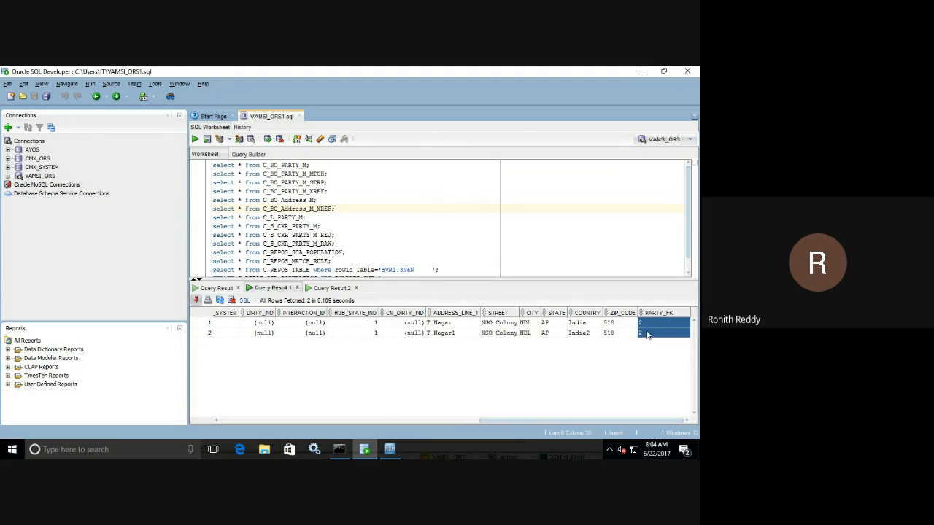
{"action": "left_click", "coordinate": [213, 289]}
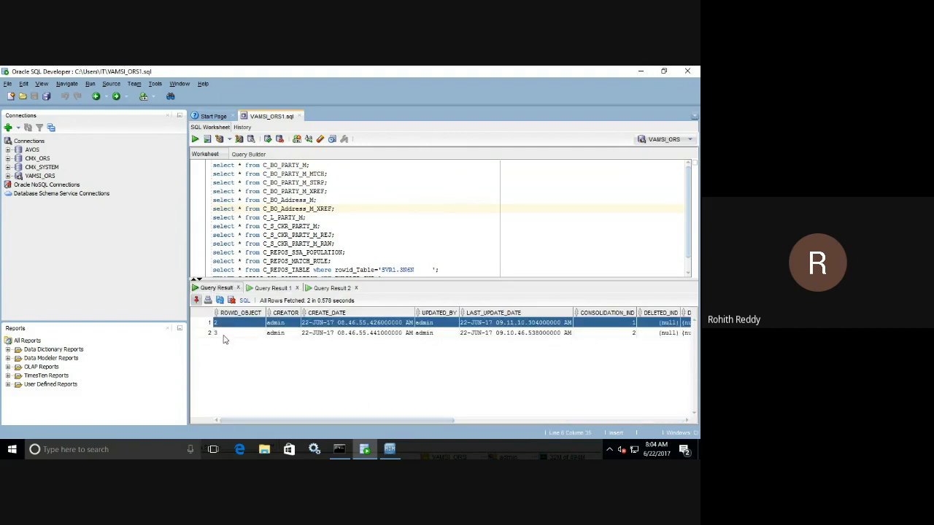
{"action": "left_click", "coordinate": [274, 290]}
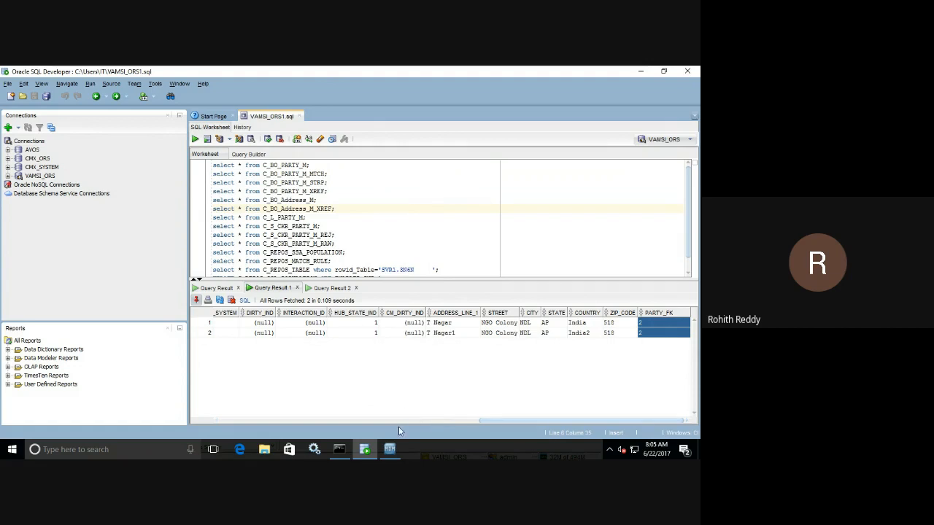
Switch to the maximized Informatica MDM Hub Console and display the columns of Base Object Party M in the Schema tool
{"action": "left_click", "coordinate": [392, 449]}
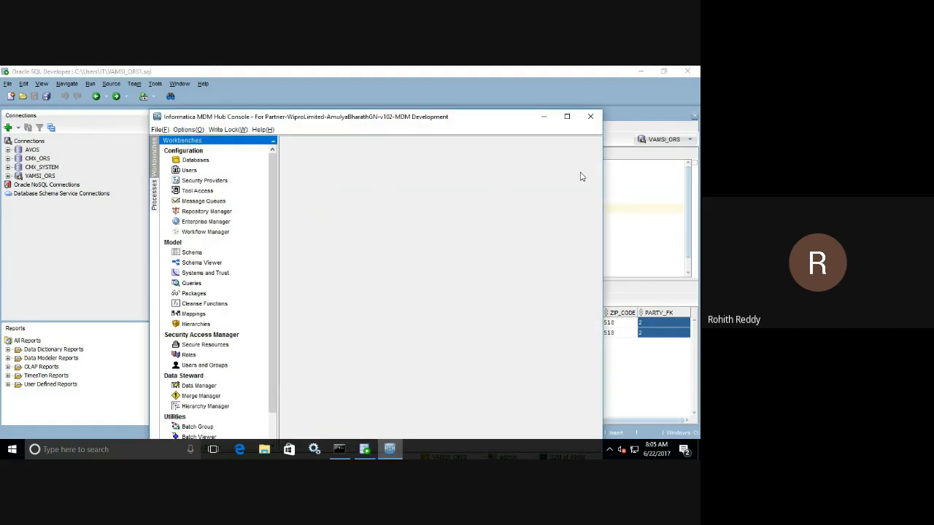
{"action": "left_click", "coordinate": [567, 117]}
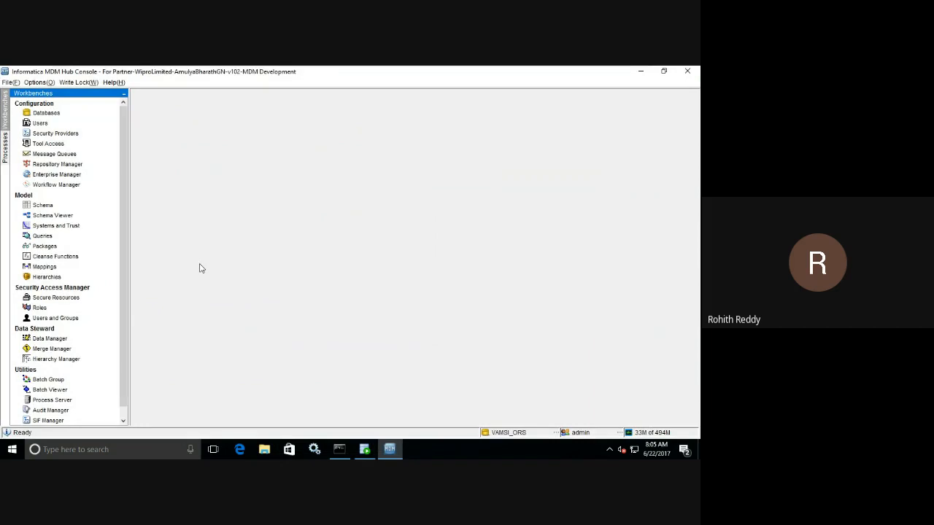
{"action": "left_click", "coordinate": [41, 207]}
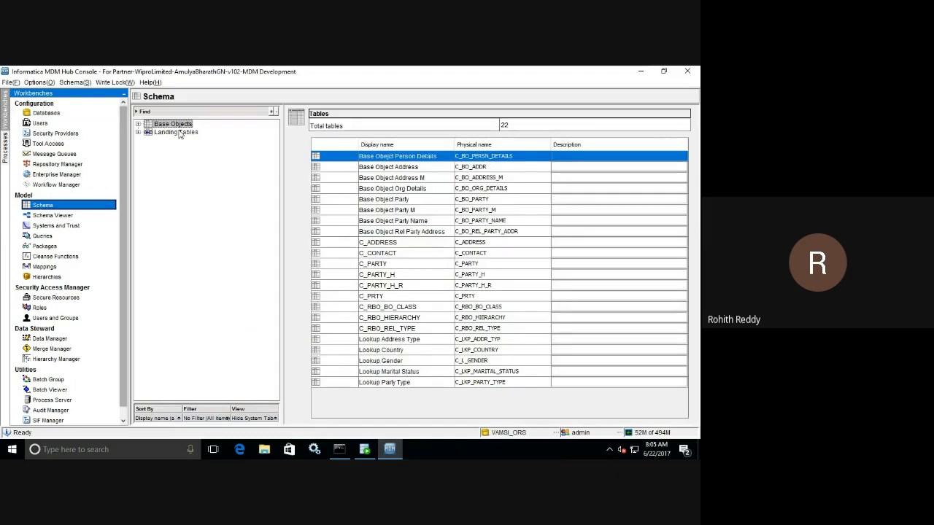
{"action": "left_click", "coordinate": [137, 126]}
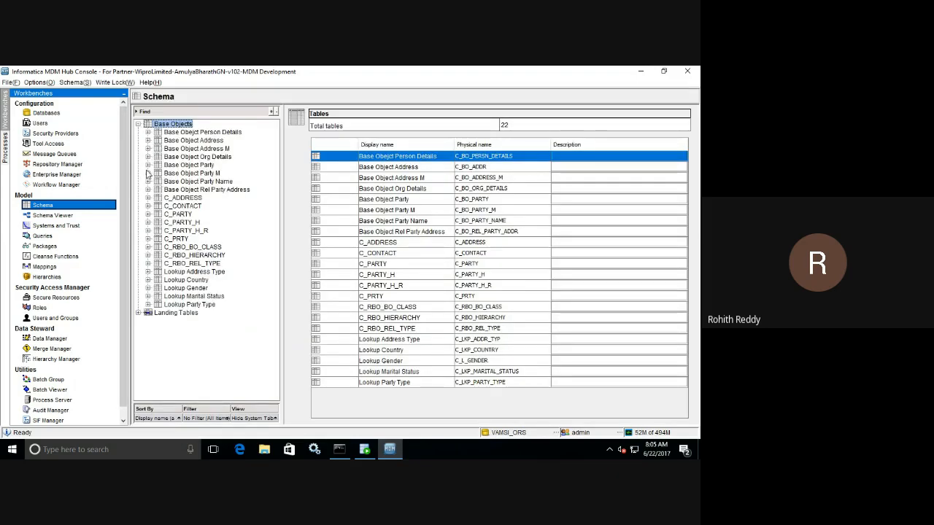
{"action": "left_click", "coordinate": [148, 174]}
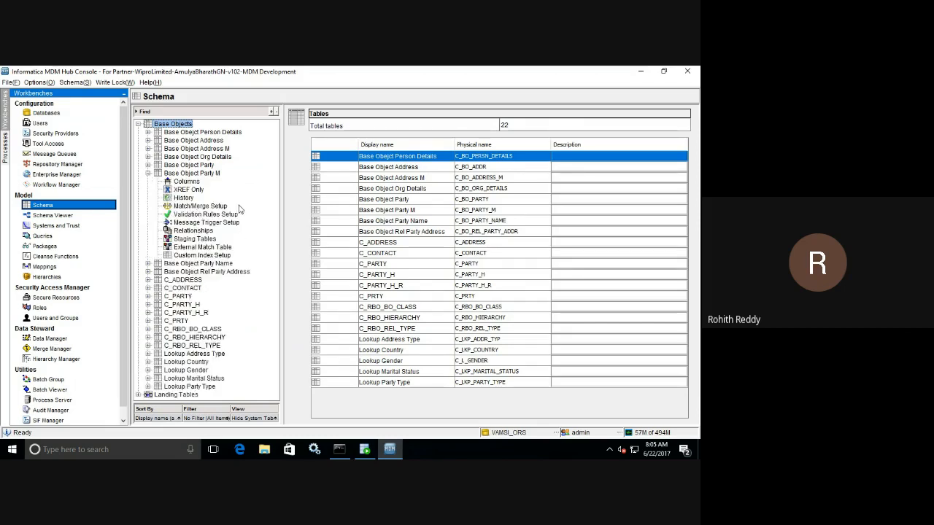
{"action": "left_click", "coordinate": [186, 182]}
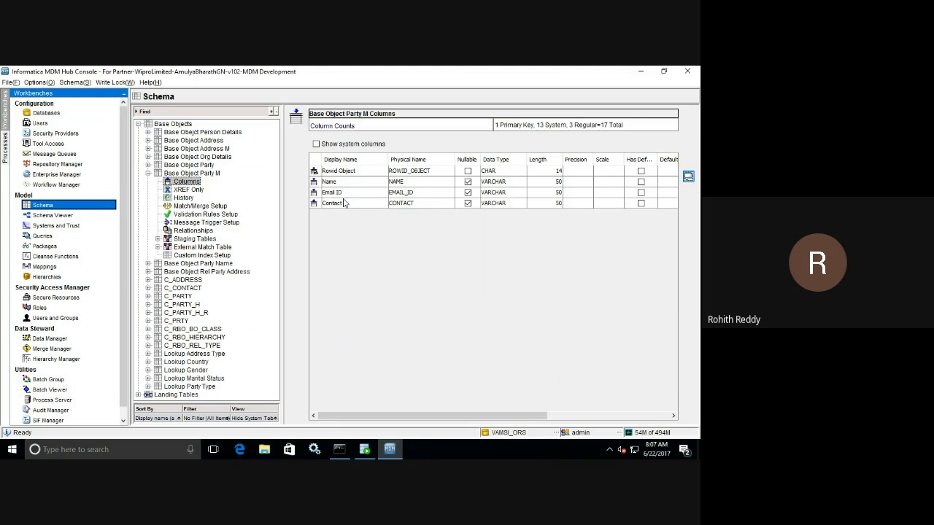
Open the match paths of Base Object Party M, acquire the write lock and select the Root Base Object path component
{"action": "left_click", "coordinate": [212, 207]}
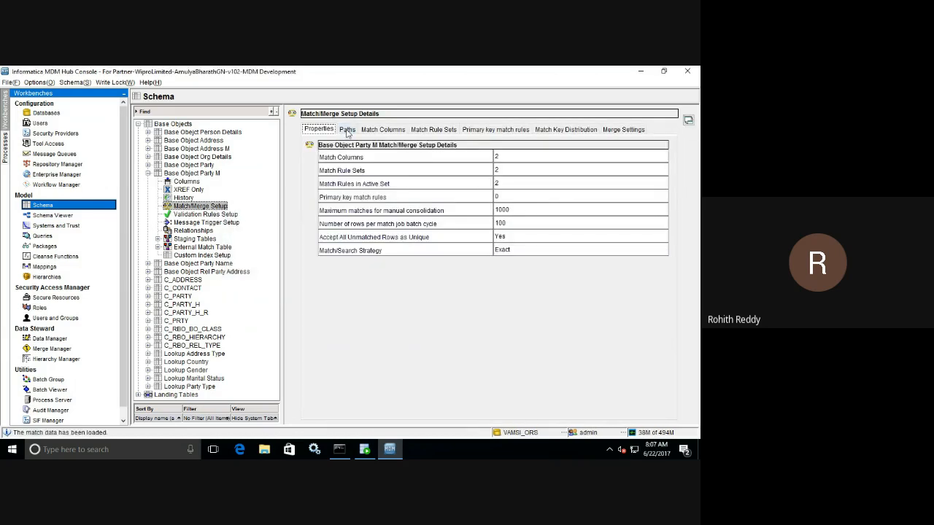
{"action": "left_click", "coordinate": [348, 132]}
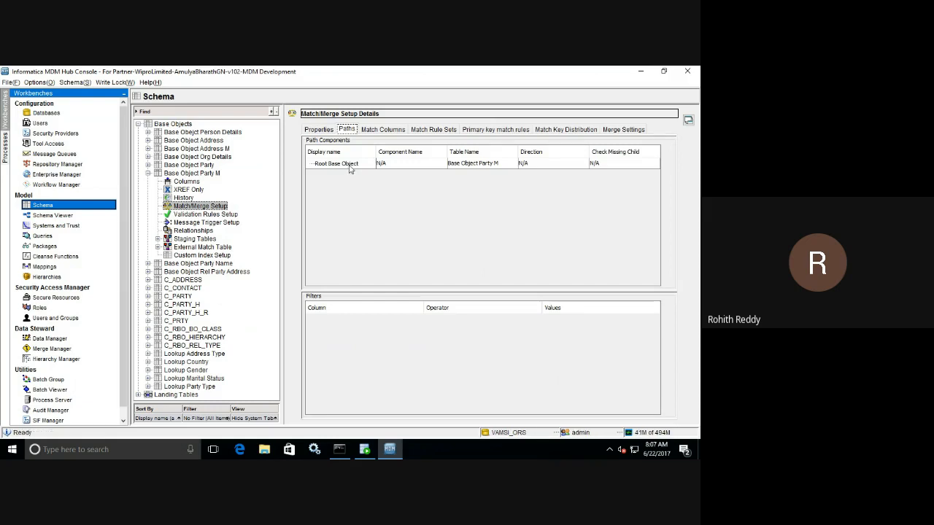
{"action": "left_click", "coordinate": [349, 165]}
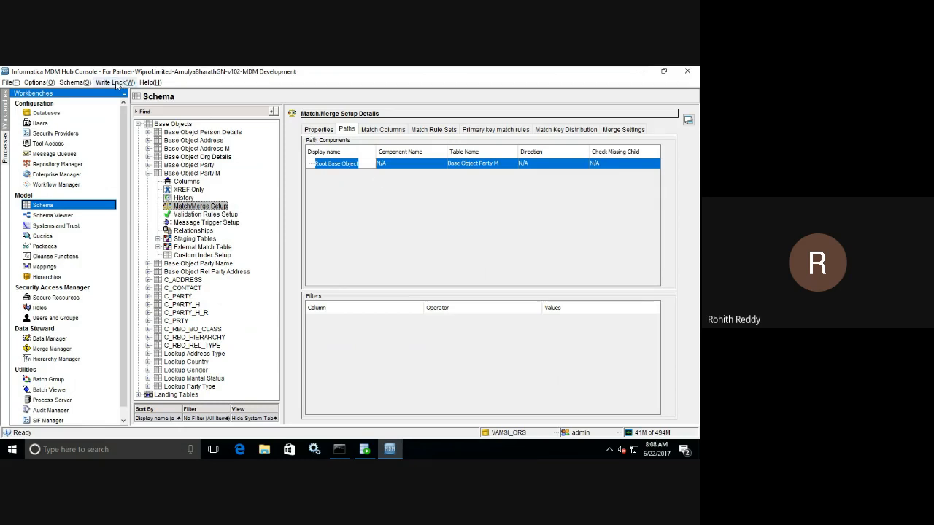
{"action": "left_click", "coordinate": [117, 82]}
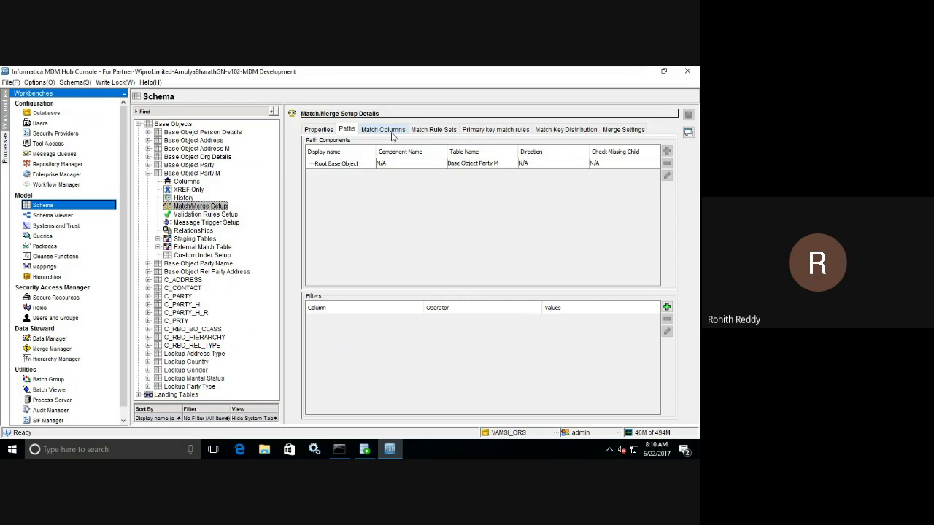
{"action": "left_click", "coordinate": [360, 165]}
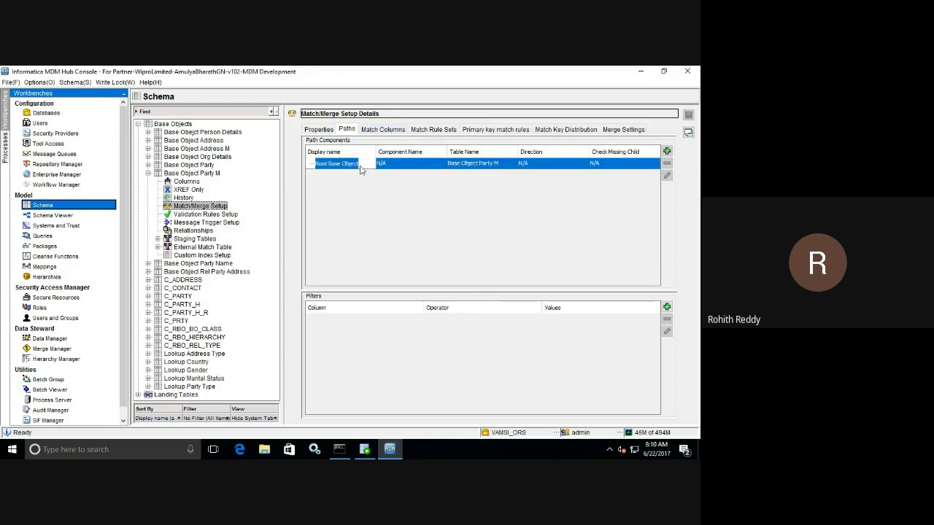
Start a path component under the root, constrained to Base Object Address M, with the display name Party to Address
{"action": "left_click", "coordinate": [667, 152]}
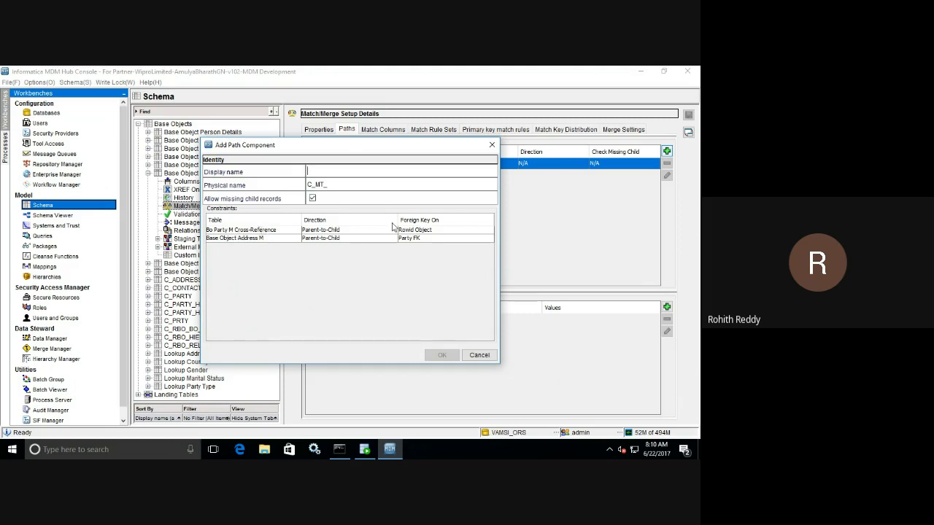
{"action": "left_click", "coordinate": [257, 240]}
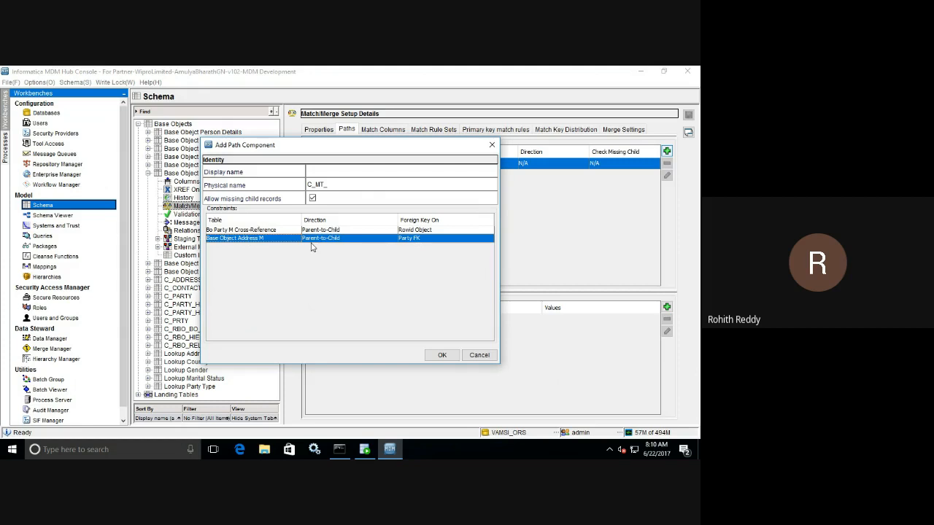
{"action": "left_click", "coordinate": [334, 173]}
{"action": "type", "text": "Party to Address"}
Shorten the path component's physical name to C_MT_PRTY_TO_ADDR
{"action": "left_click", "coordinate": [338, 183]}
{"action": "left_click", "coordinate": [338, 184]}
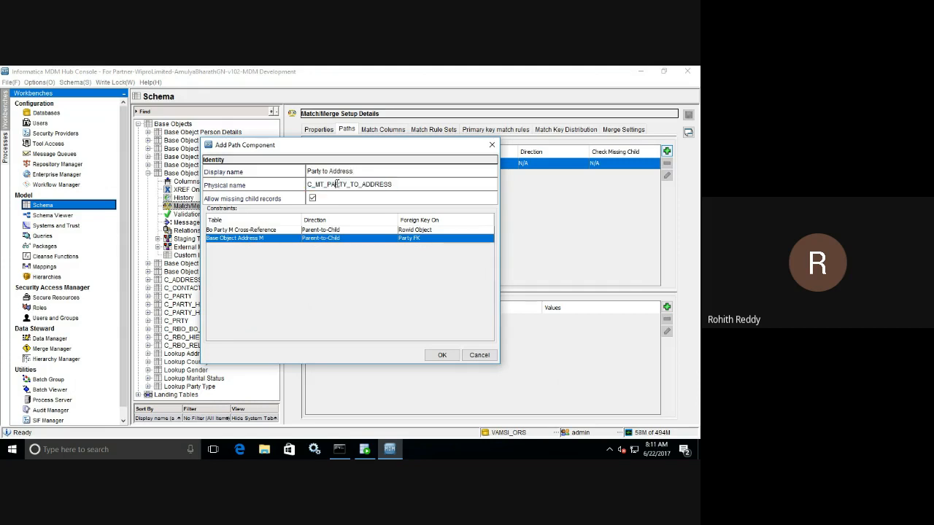
{"action": "key", "text": "BackSpace"}
{"action": "key", "text": "BackSpace"}
{"action": "key", "text": "BackSpace"}
{"action": "key", "text": "BackSpace"}
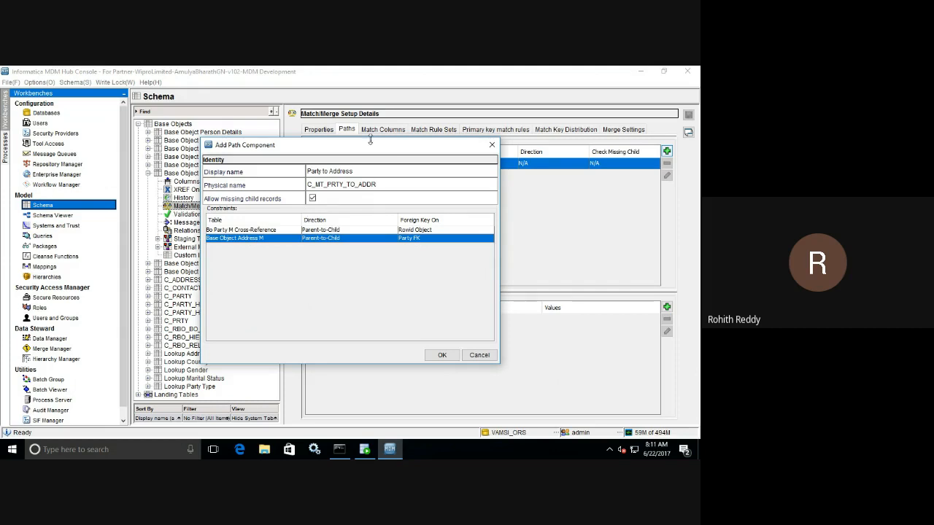
{"action": "left_click_drag", "start_coordinate": [370, 149], "coordinate": [440, 181]}
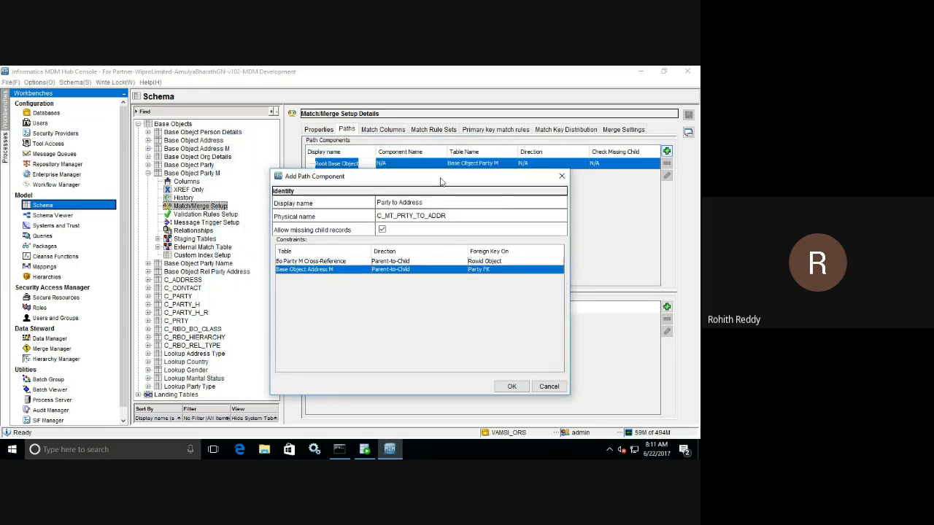
Switch to Oracle SQL Developer and compare the party results' ROWID_OBJECT values with the address results' PARTY_FK values
{"action": "left_click", "coordinate": [364, 449]}
{"action": "left_click", "coordinate": [223, 288]}
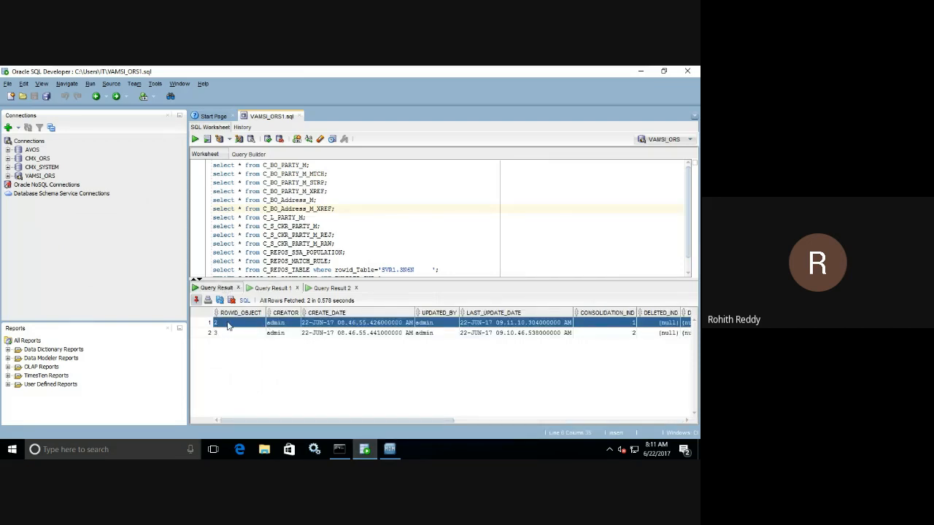
{"action": "left_click", "coordinate": [228, 324]}
{"action": "left_click", "coordinate": [225, 334]}
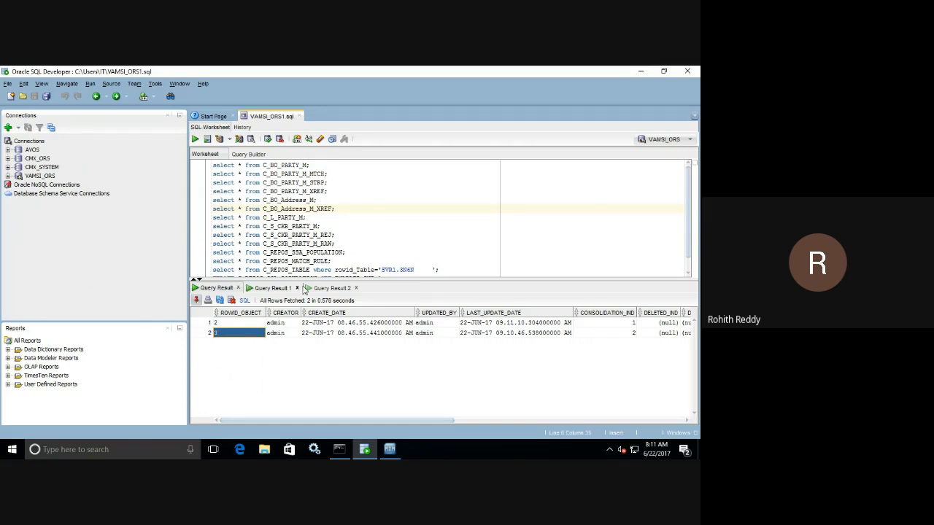
{"action": "left_click", "coordinate": [270, 287]}
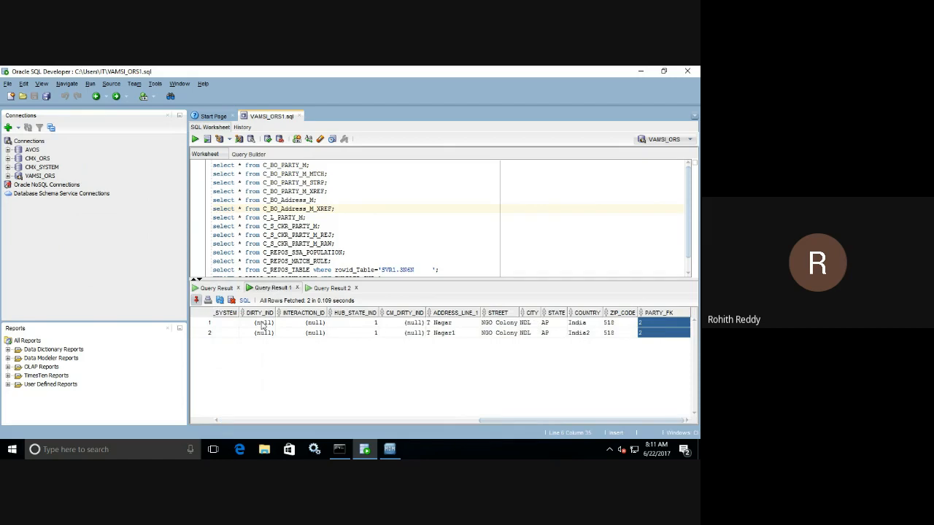
{"action": "left_click", "coordinate": [216, 287]}
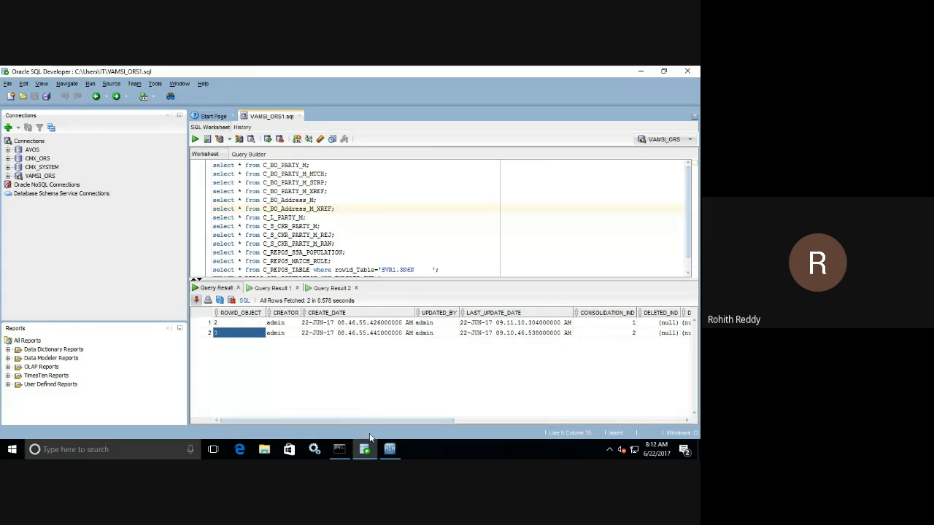
Return to the Informatica MDM Hub Console and create the Party to Address path component with missing child records allowed
{"action": "left_click", "coordinate": [389, 449]}
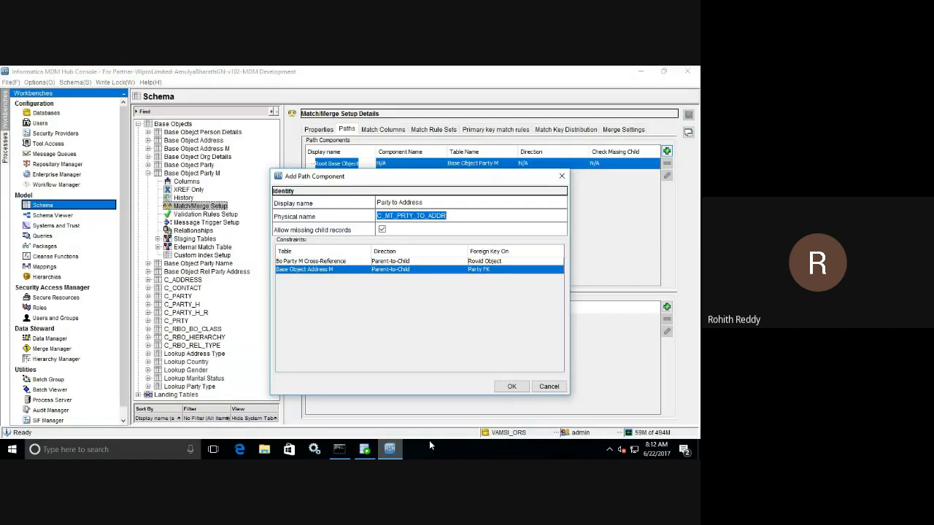
{"action": "left_click", "coordinate": [382, 229]}
{"action": "left_click", "coordinate": [364, 449]}
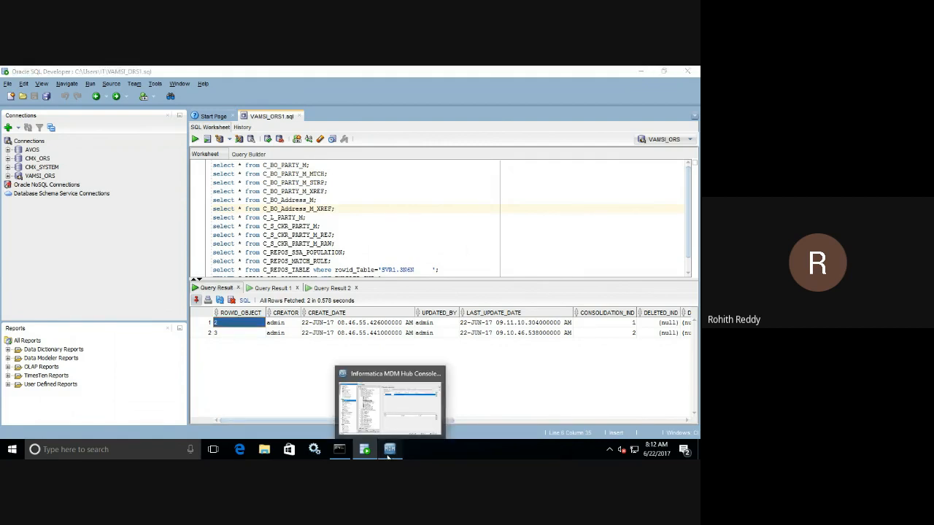
{"action": "left_click", "coordinate": [389, 456]}
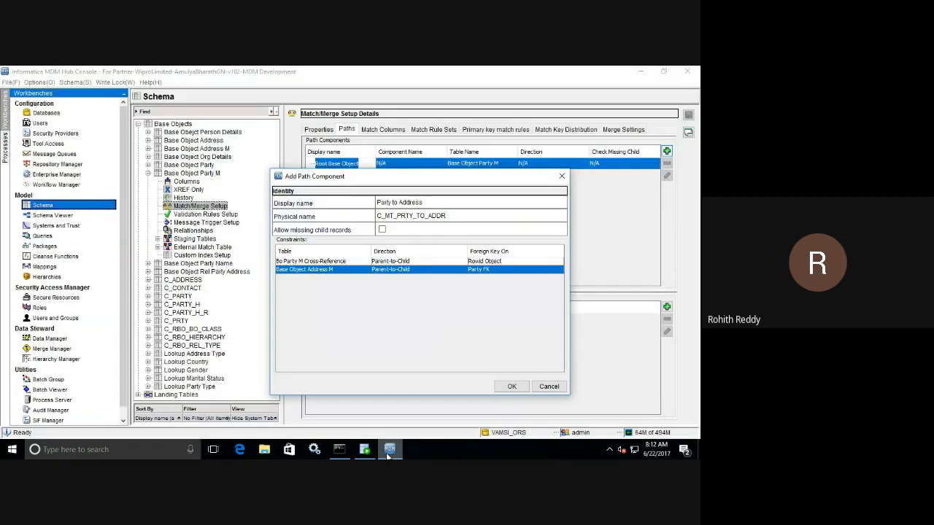
{"action": "left_click", "coordinate": [383, 230]}
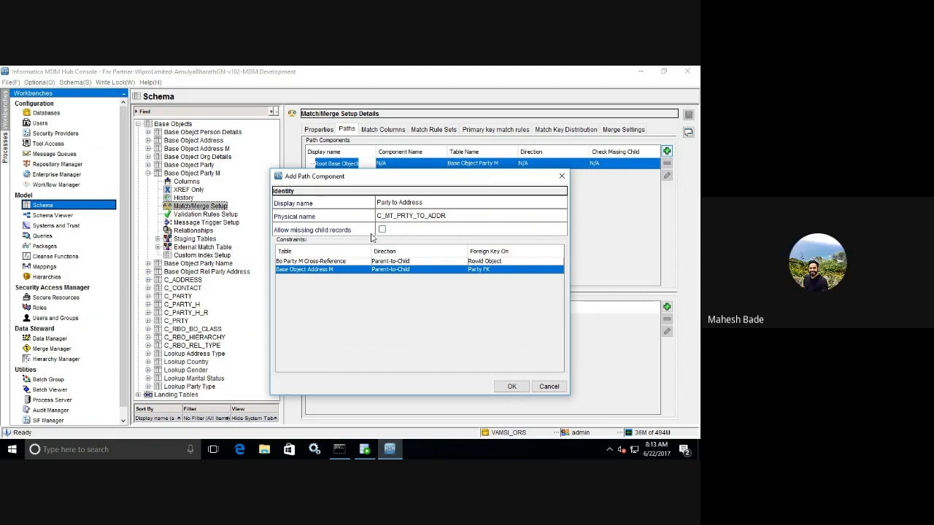
{"action": "left_click", "coordinate": [383, 230]}
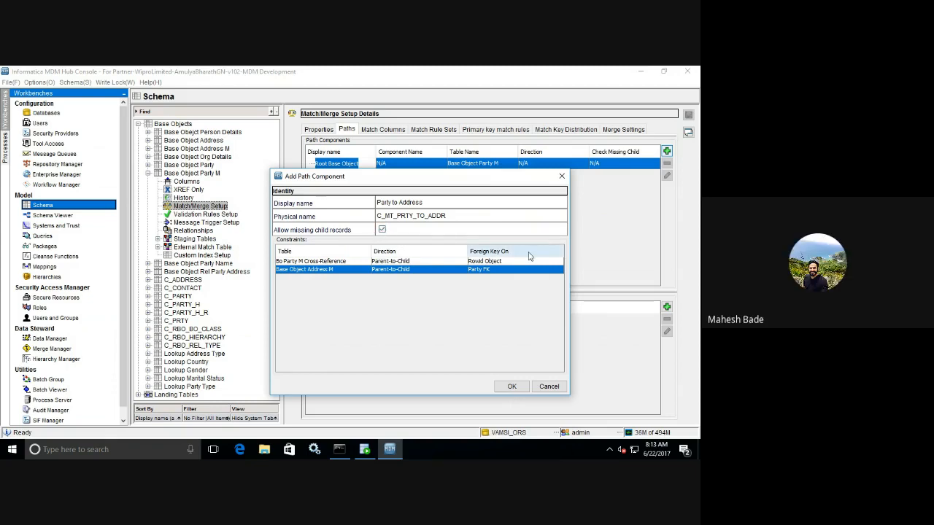
{"action": "left_click", "coordinate": [512, 387]}
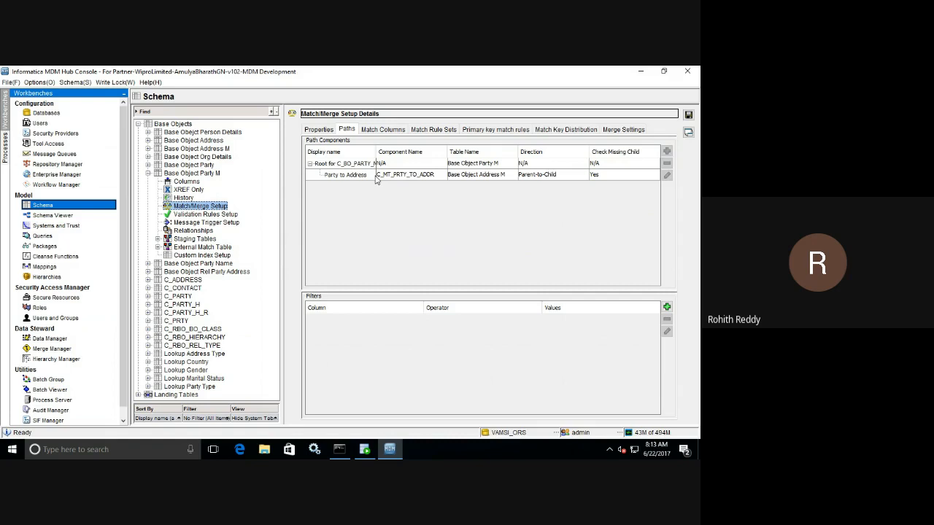
Open the match columns of Base Object Party M and examine the source columns of Contact and Email
{"action": "left_click", "coordinate": [396, 132]}
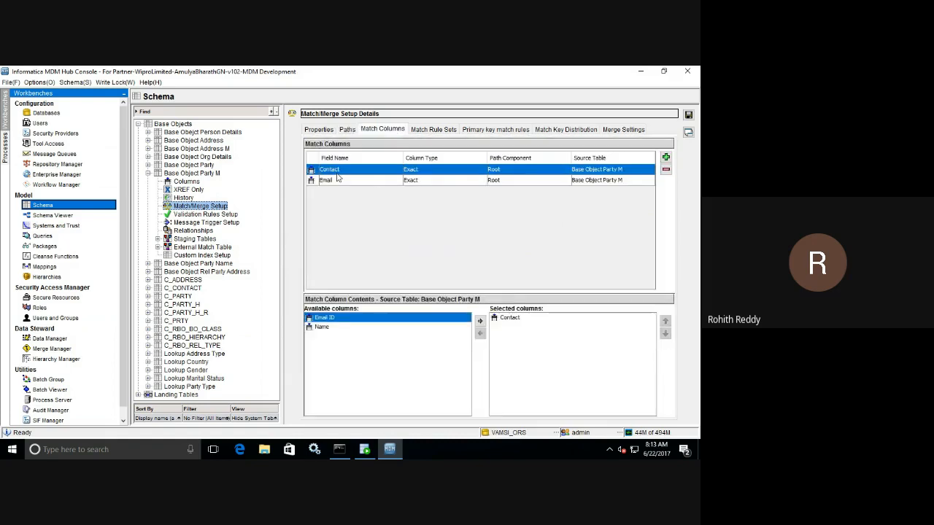
{"action": "left_click", "coordinate": [376, 180]}
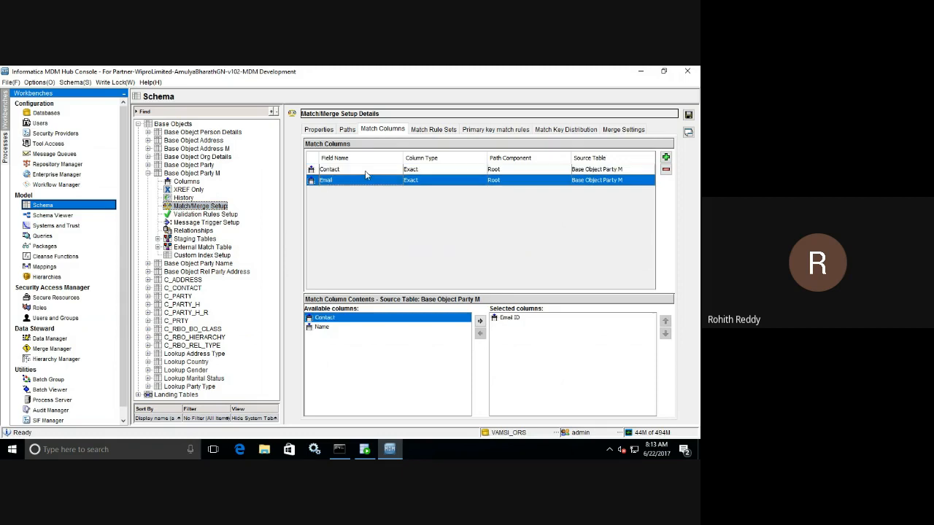
{"action": "left_click", "coordinate": [366, 172]}
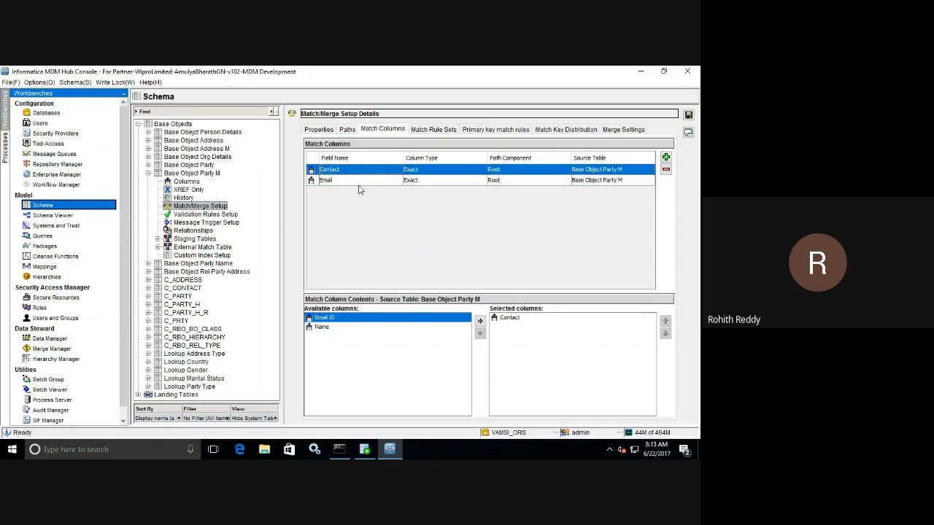
Add an exact match column named Address on the Party to Address path component, using the Address Line 1 column
{"action": "left_click", "coordinate": [666, 158]}
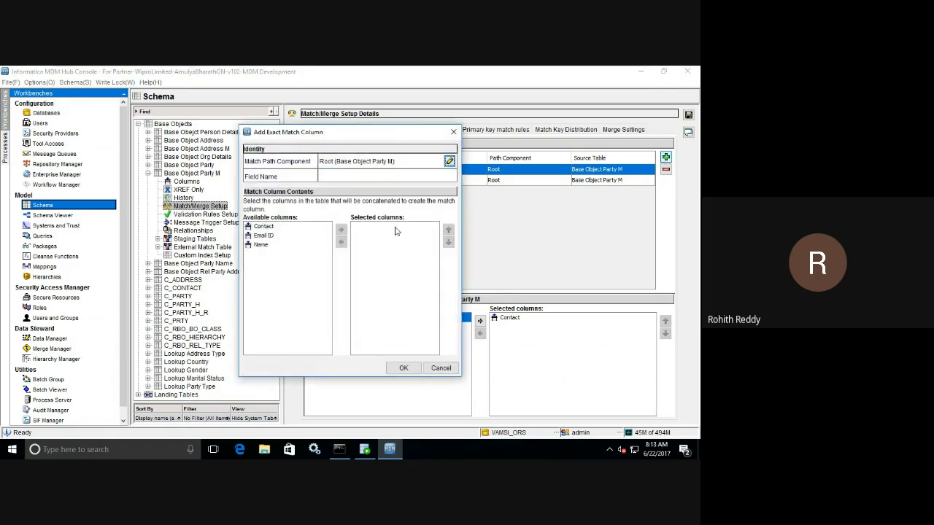
{"action": "left_click", "coordinate": [450, 162]}
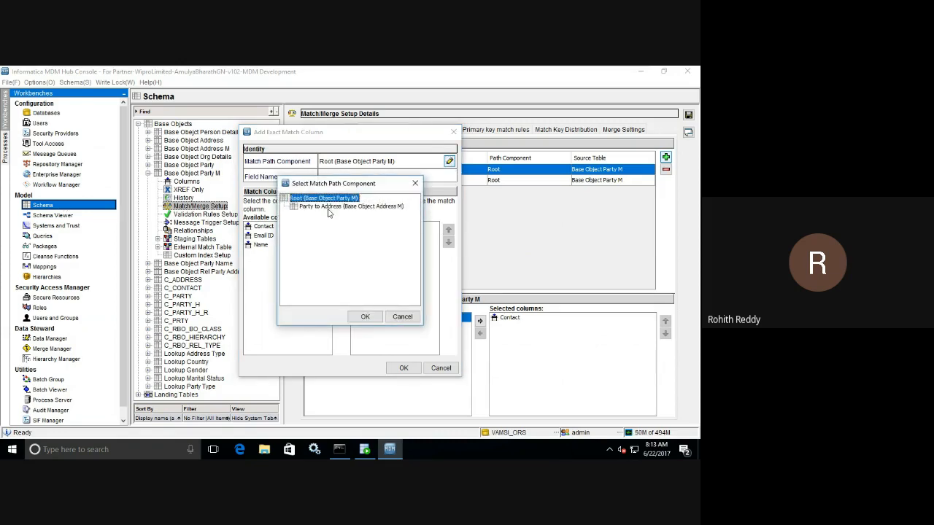
{"action": "left_click", "coordinate": [330, 208]}
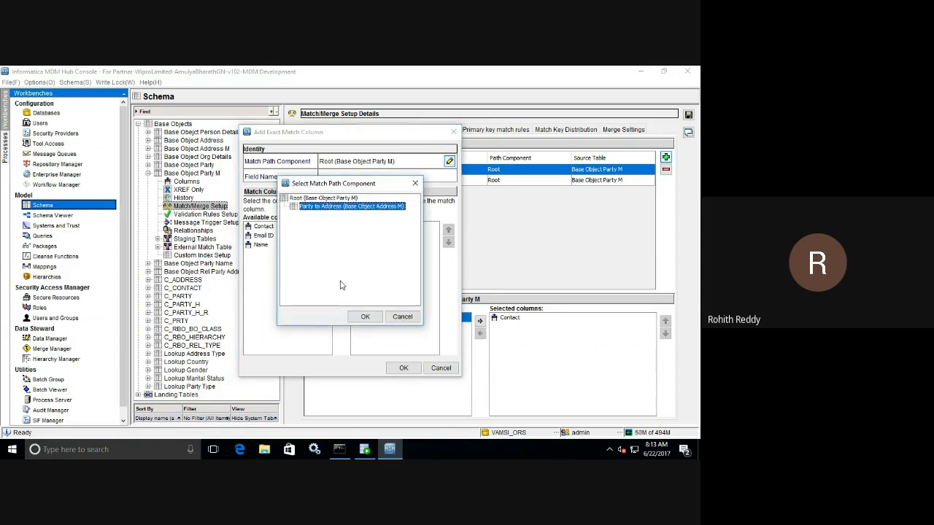
{"action": "left_click", "coordinate": [357, 317]}
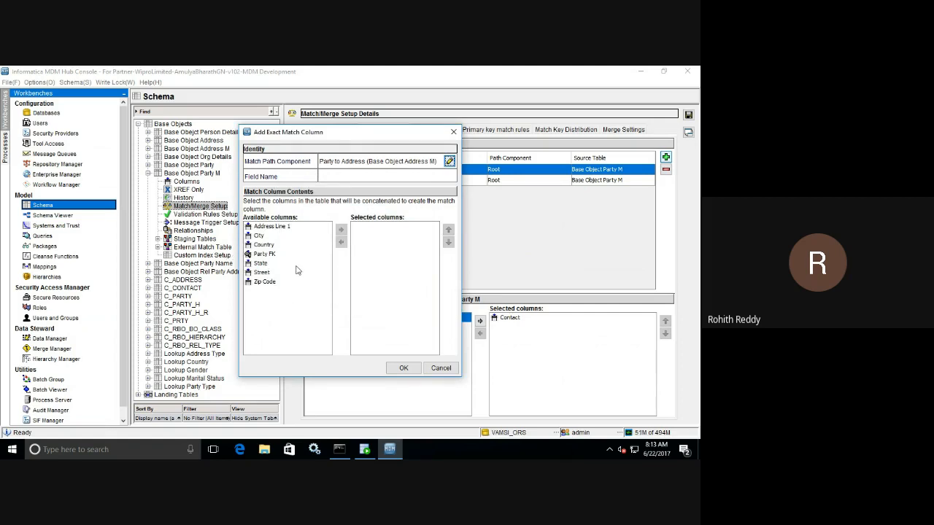
{"action": "left_click", "coordinate": [270, 227]}
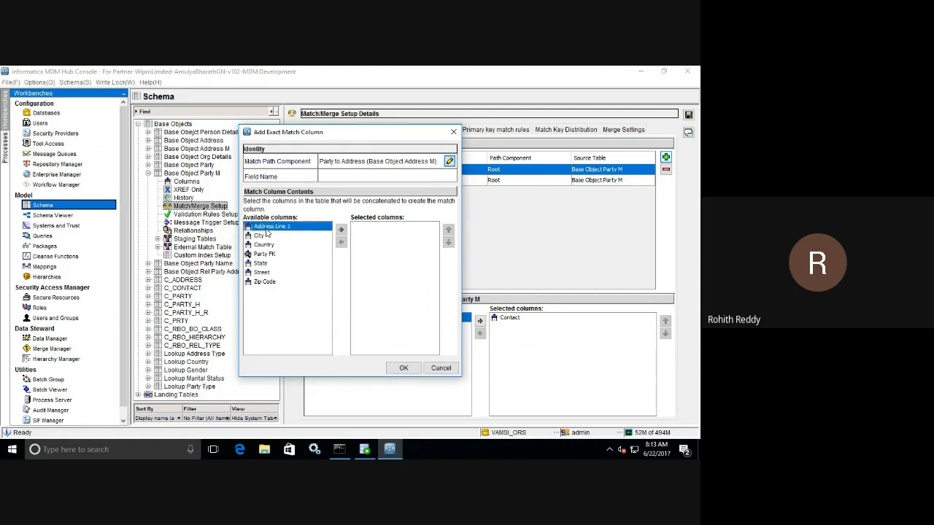
{"action": "left_click", "coordinate": [340, 229]}
{"action": "left_click", "coordinate": [354, 177]}
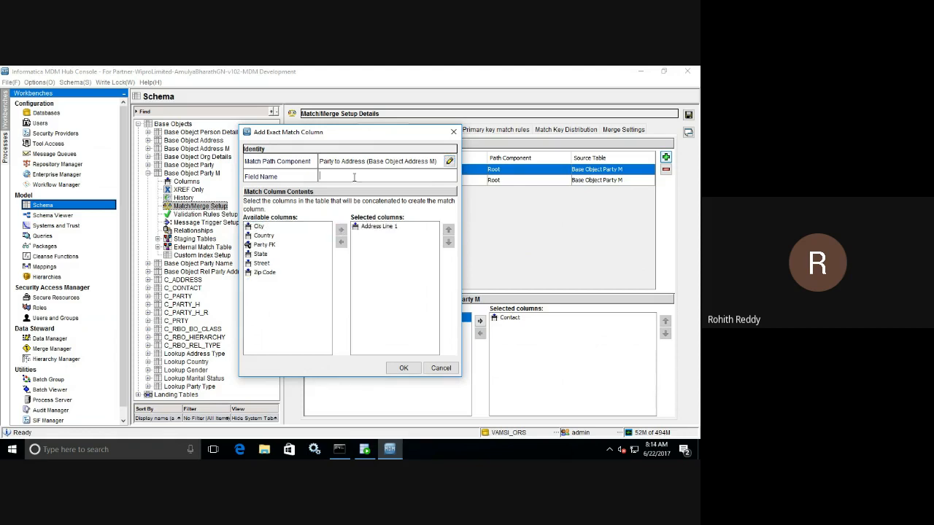
{"action": "type", "text": "Address"}
{"action": "left_click", "coordinate": [403, 368]}
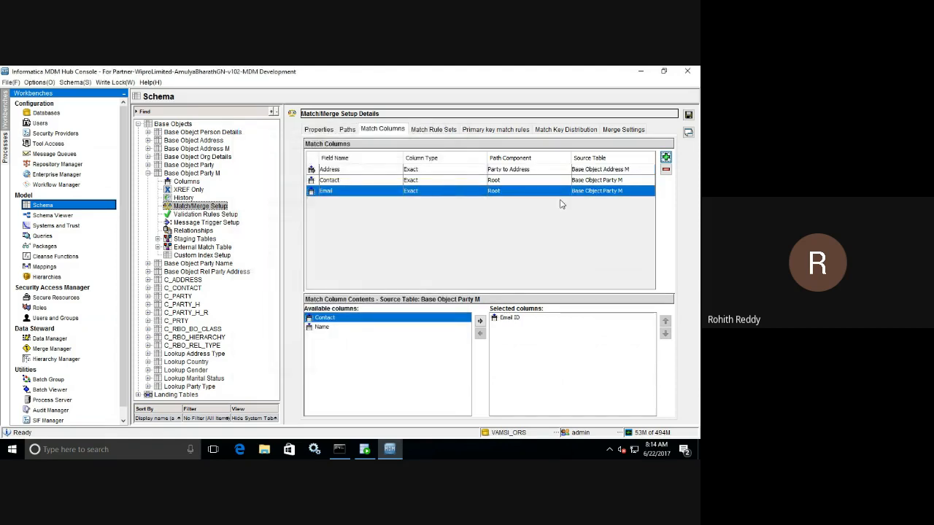
Add an exact match column named ZipCode on the Party to Address path component, using the Zip Code column
{"action": "left_click", "coordinate": [665, 157]}
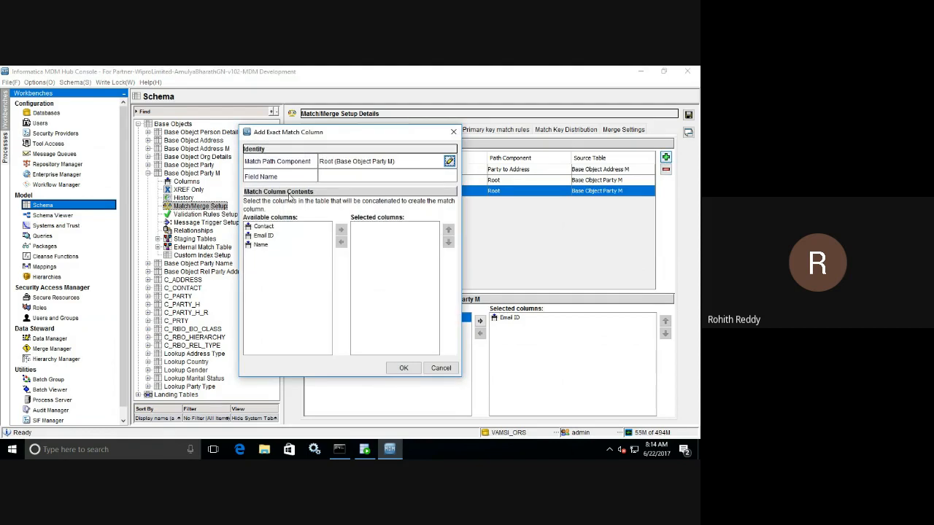
{"action": "left_click", "coordinate": [449, 161]}
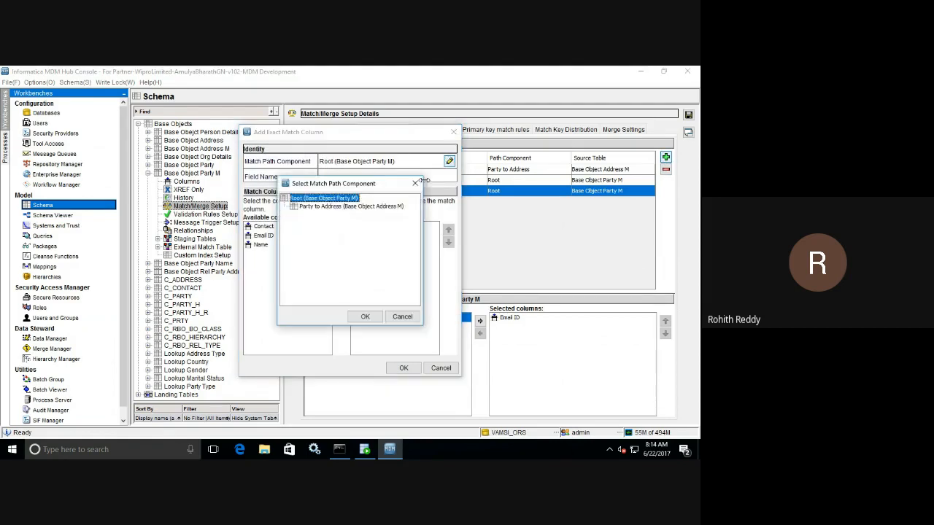
{"action": "left_click", "coordinate": [358, 206]}
{"action": "left_click", "coordinate": [371, 319]}
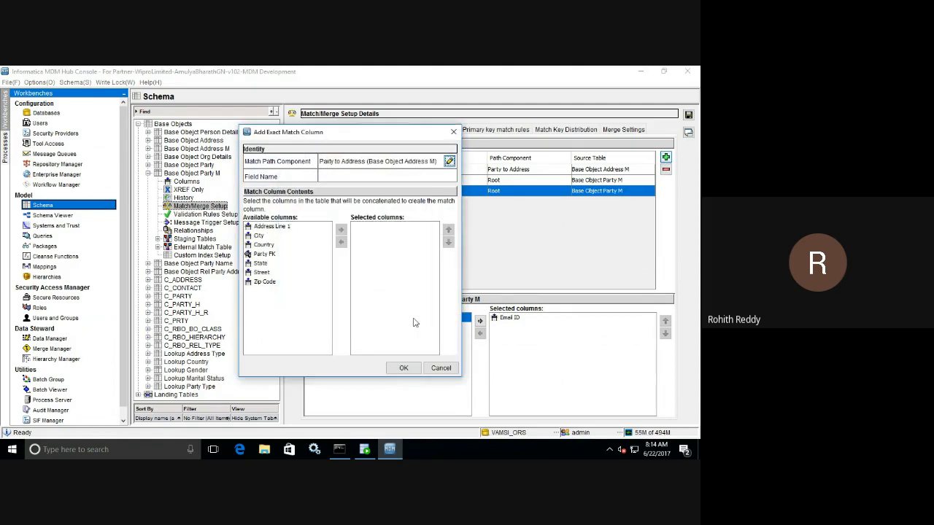
{"action": "left_click", "coordinate": [267, 282]}
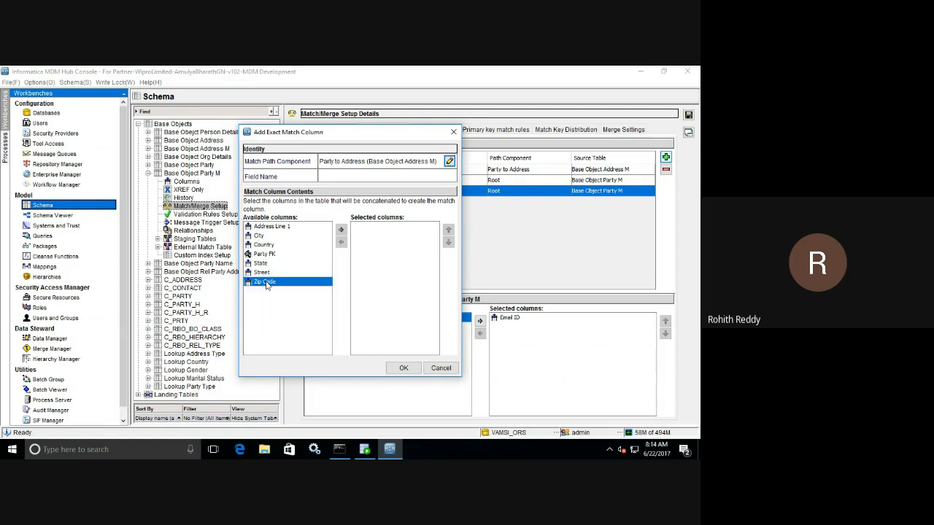
{"action": "left_click", "coordinate": [341, 229]}
{"action": "left_click", "coordinate": [343, 173]}
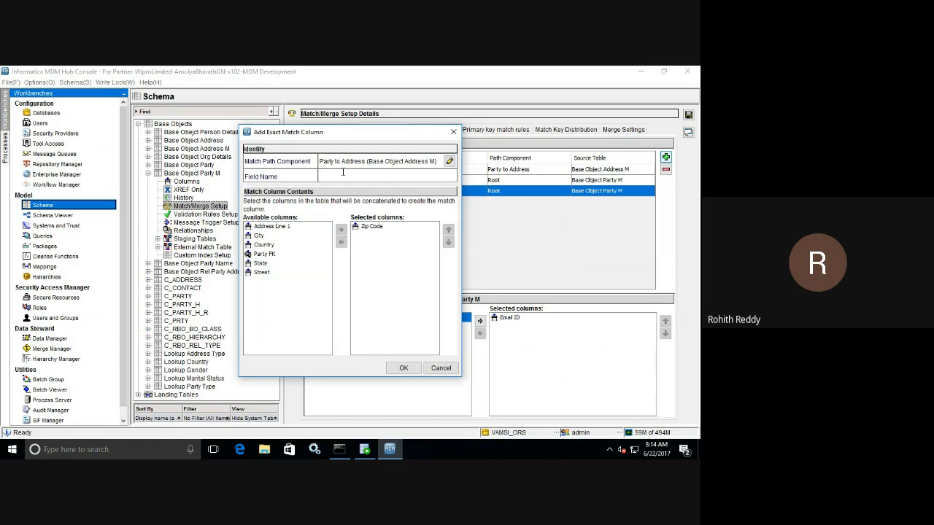
{"action": "type", "text": "ZipCode"}
{"action": "left_click", "coordinate": [402, 367]}
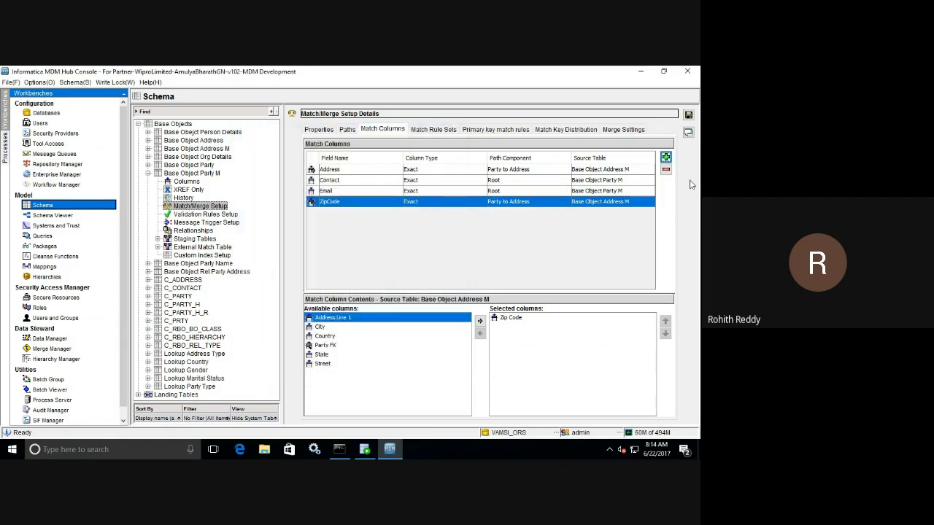
Add an exact match column named City on the Party to Address path component, using the City column
{"action": "left_click", "coordinate": [666, 157]}
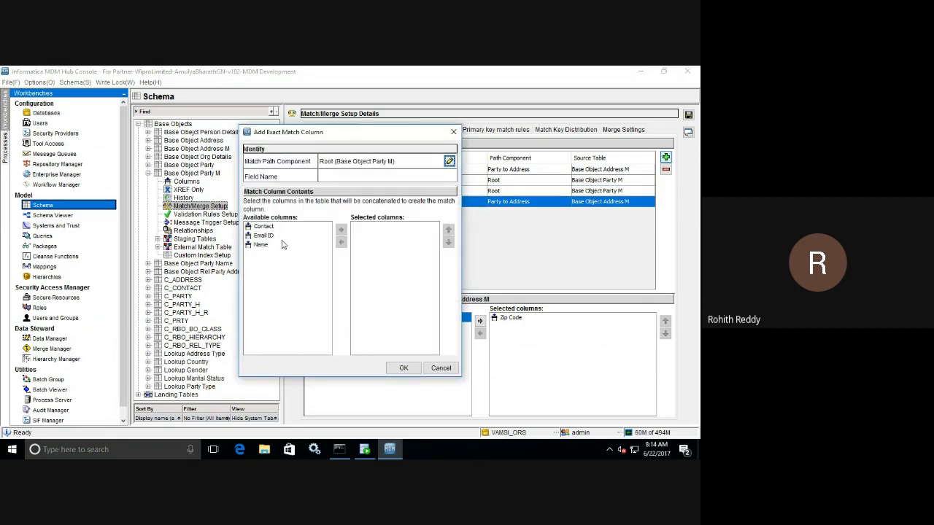
{"action": "left_click", "coordinate": [450, 160]}
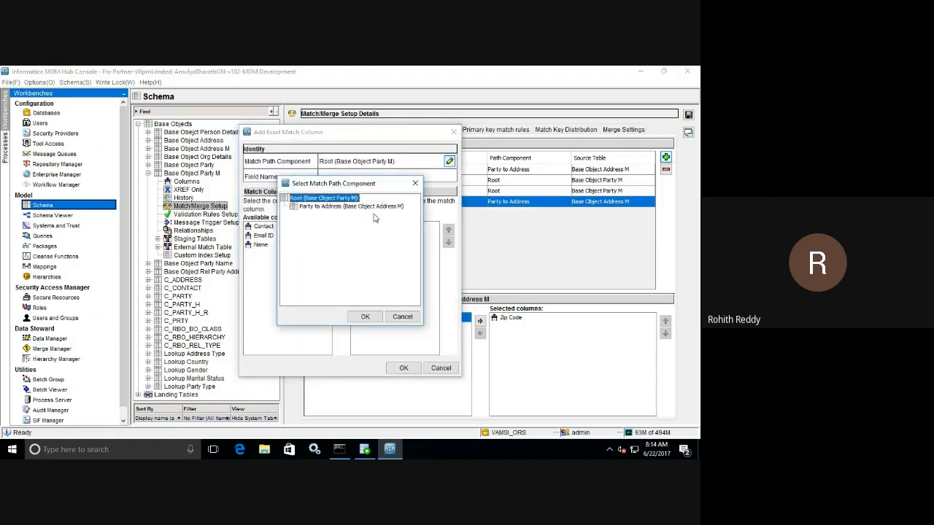
{"action": "left_click", "coordinate": [361, 207]}
{"action": "left_click", "coordinate": [365, 316]}
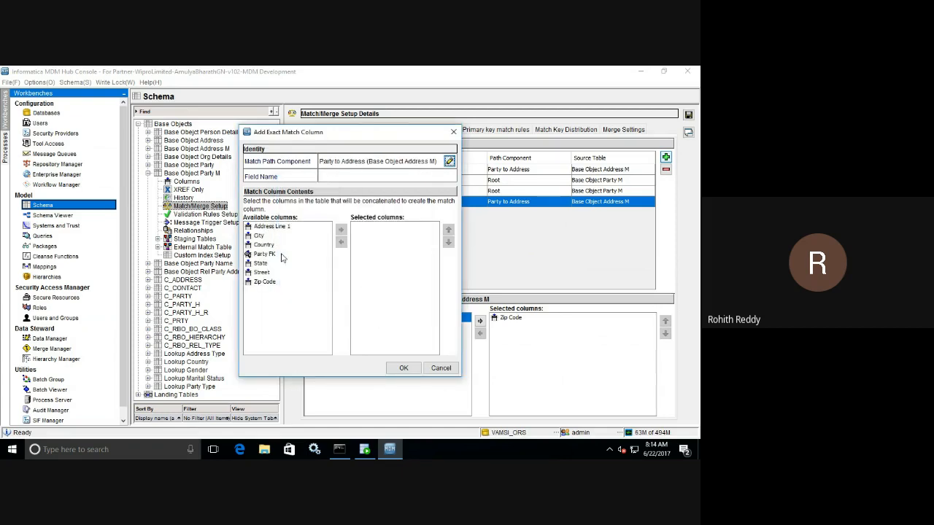
{"action": "left_click", "coordinate": [260, 236]}
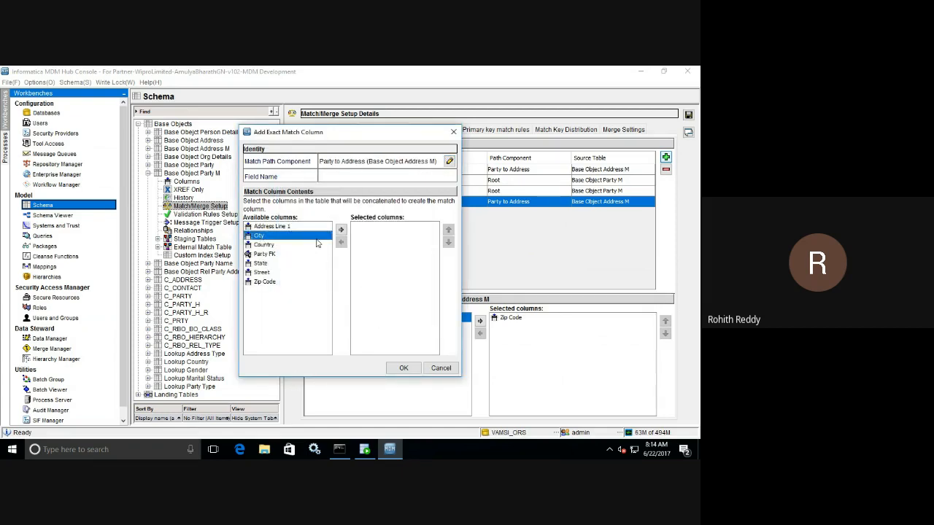
{"action": "left_click", "coordinate": [341, 231]}
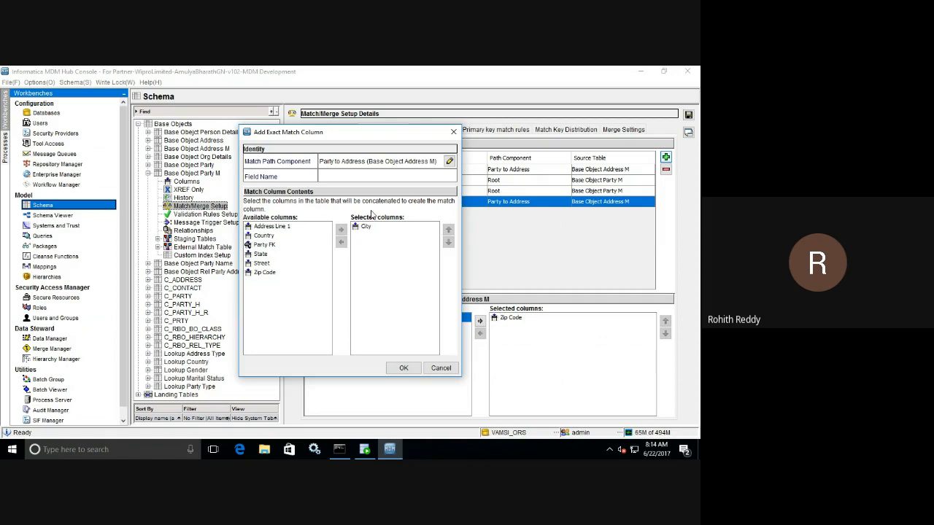
{"action": "left_click", "coordinate": [356, 175]}
{"action": "type", "text": "City"}
{"action": "left_click", "coordinate": [405, 368]}
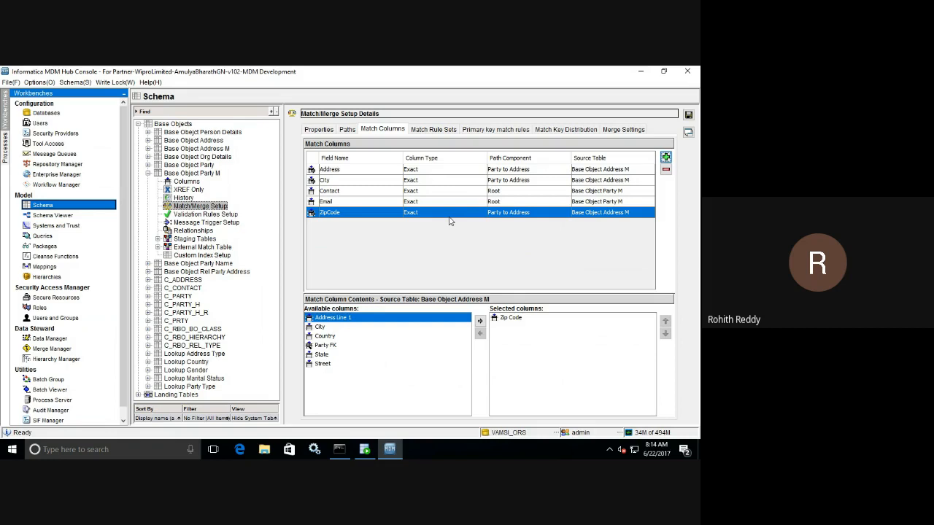
Examine the path component, source table and selected columns of each match column of Base Object Party M
{"action": "left_click", "coordinate": [519, 180]}
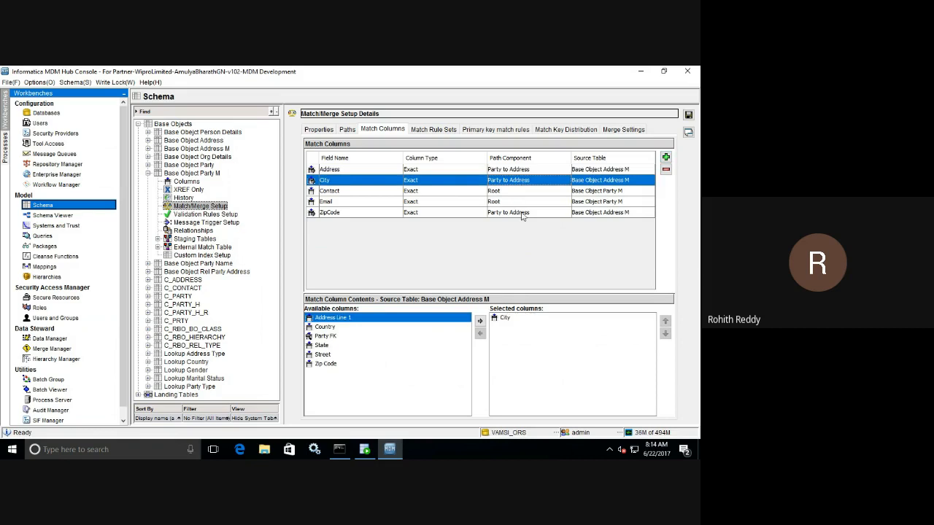
{"action": "left_click", "coordinate": [523, 213]}
{"action": "left_click", "coordinate": [603, 172]}
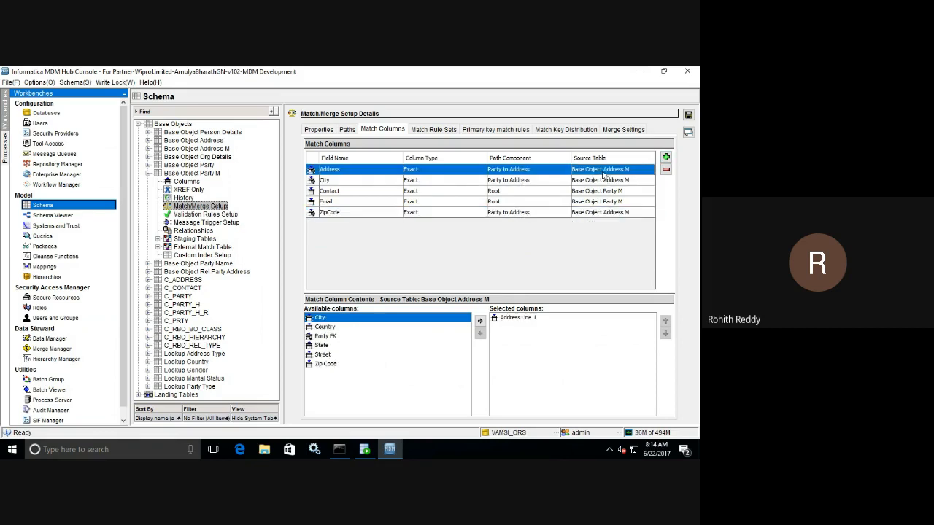
{"action": "left_click", "coordinate": [603, 180]}
{"action": "left_click", "coordinate": [603, 214]}
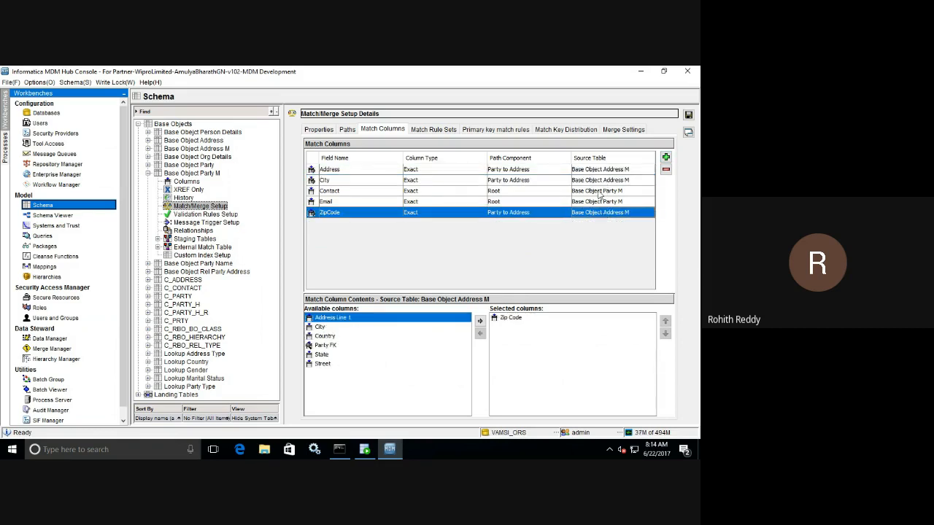
{"action": "left_click", "coordinate": [599, 192]}
{"action": "left_click", "coordinate": [600, 202]}
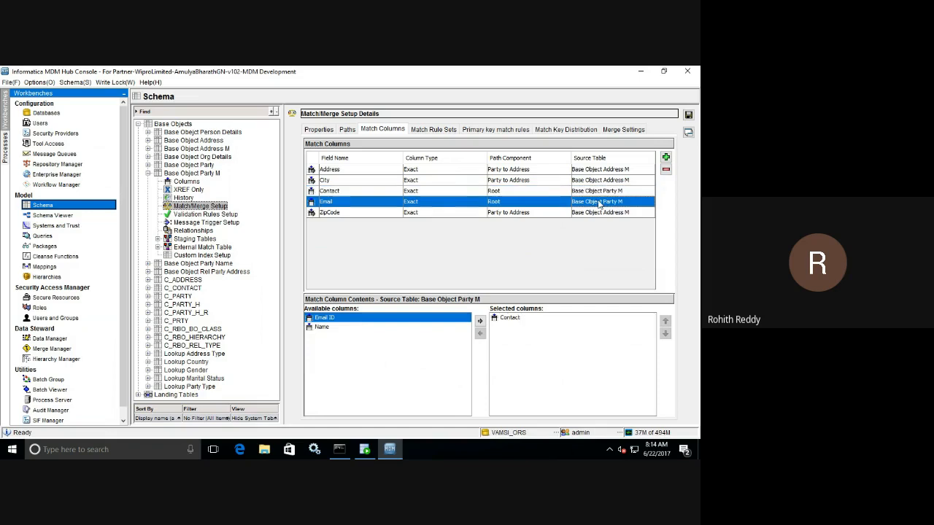
{"action": "left_click", "coordinate": [523, 171]}
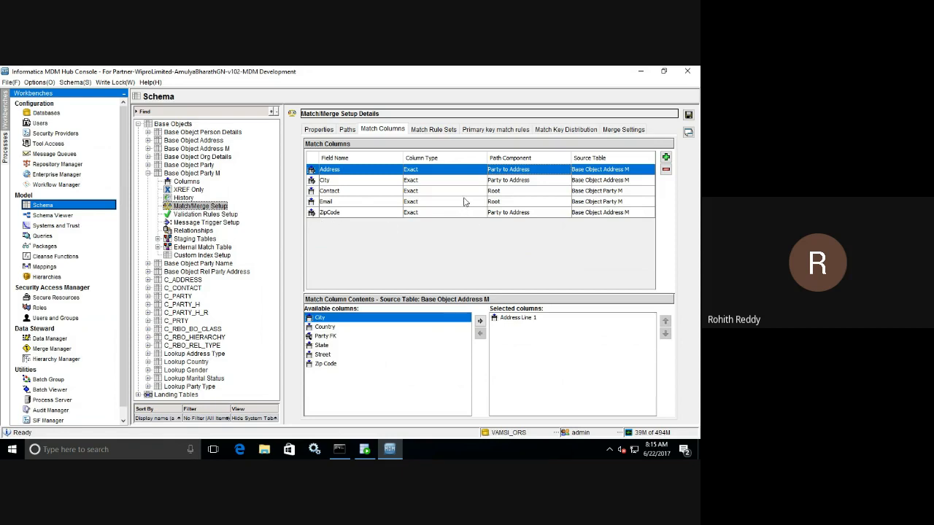
Save the match column setup and decline resetting the existing matches
{"action": "left_click", "coordinate": [688, 116]}
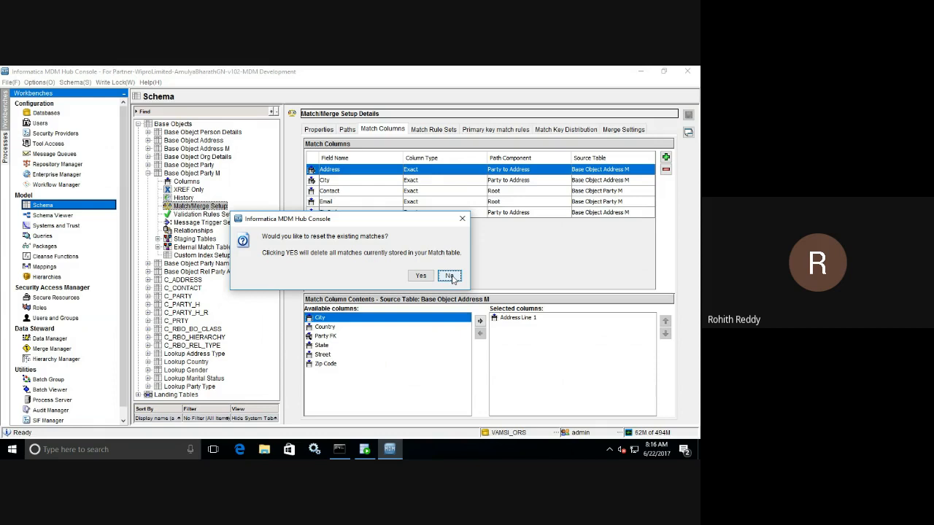
{"action": "left_click", "coordinate": [451, 276]}
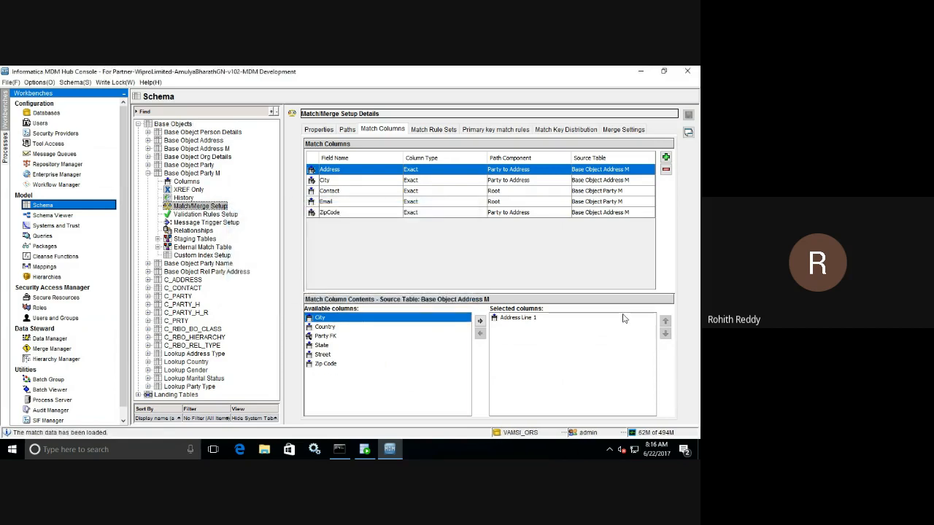
Switch to Oracle SQL Developer and run the select query on the match table C_BO_PARTY_M_MTCH
{"action": "left_click", "coordinate": [365, 450]}
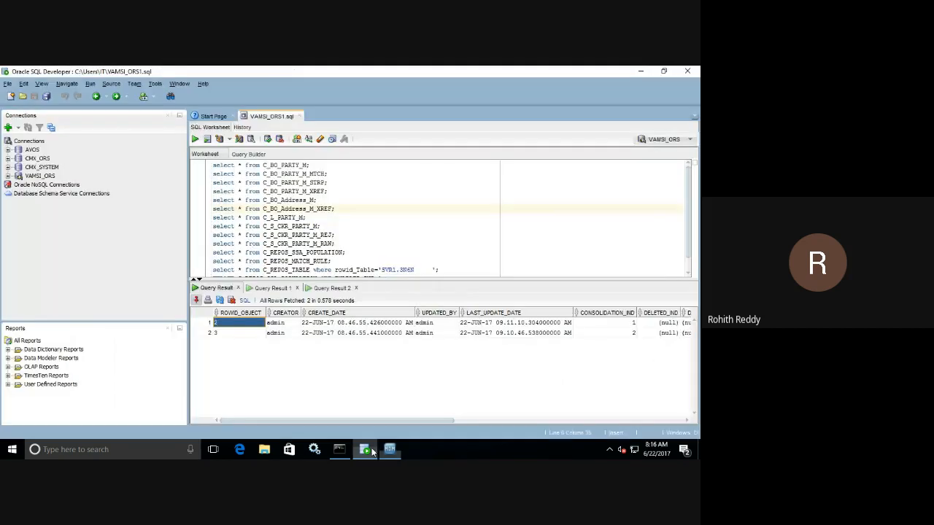
{"action": "left_click", "coordinate": [331, 173]}
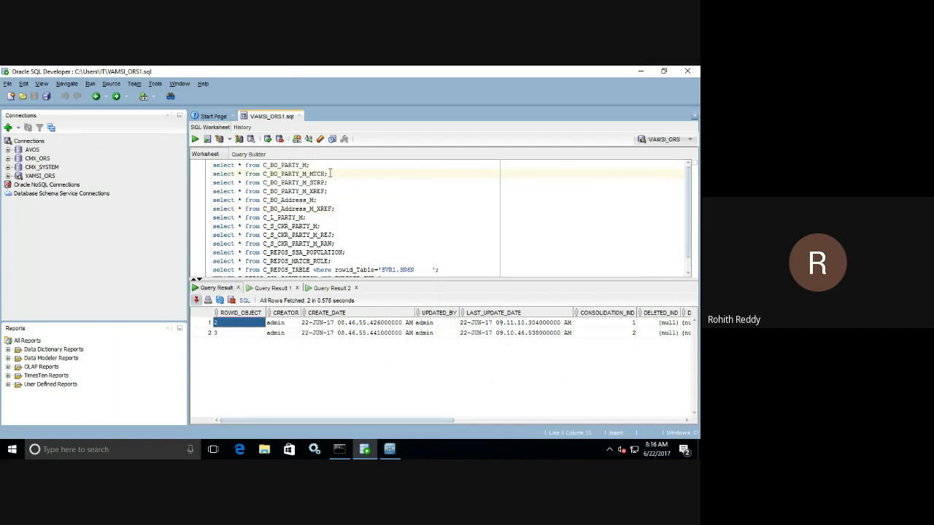
{"action": "left_click", "coordinate": [195, 139]}
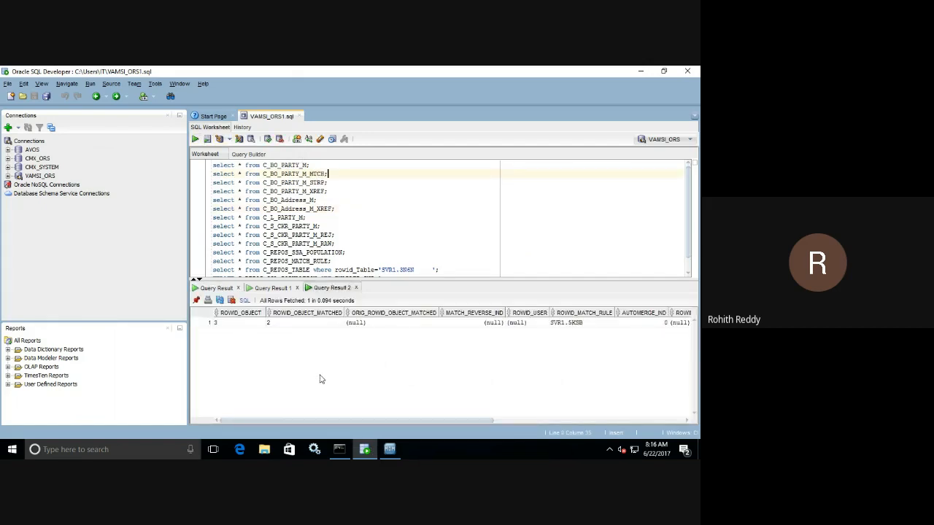
Return to the Informatica MDM Hub Console and open the match rule set Party Contact Email, widening the rule set list
{"action": "left_click", "coordinate": [390, 451]}
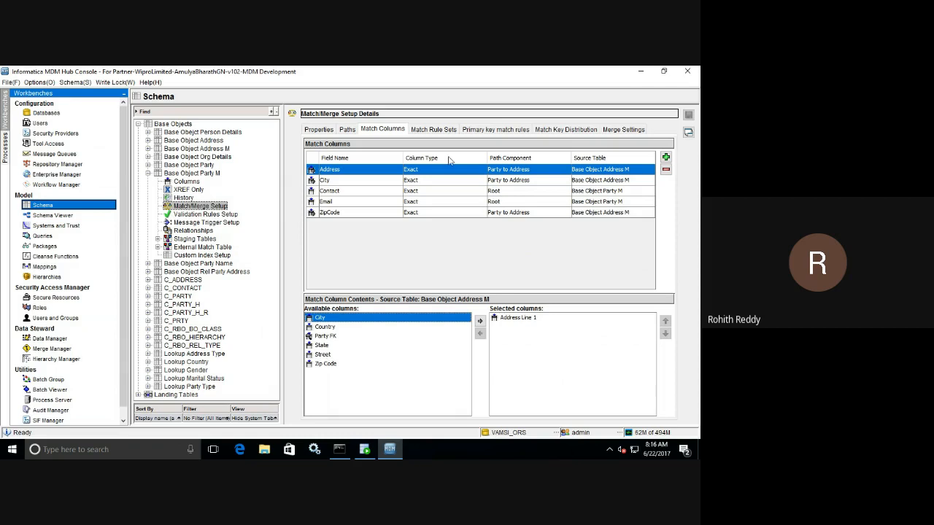
{"action": "left_click", "coordinate": [445, 132]}
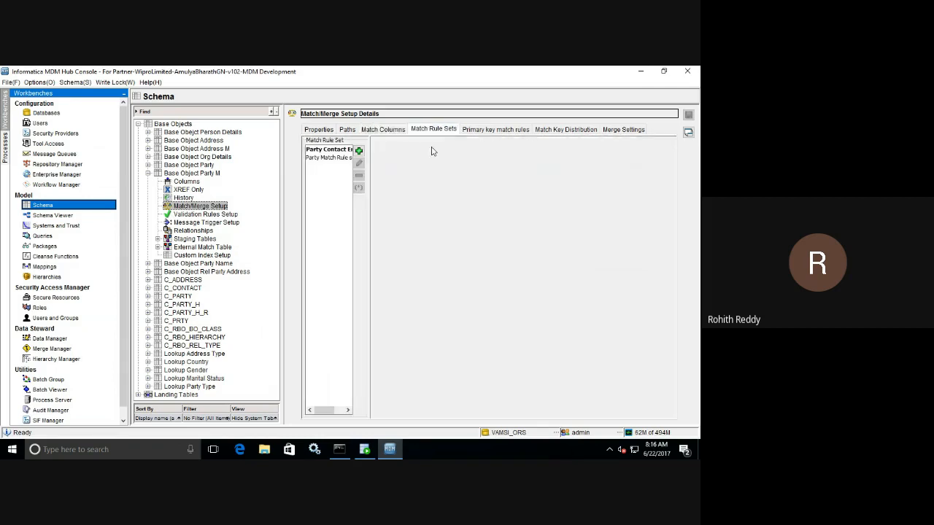
{"action": "left_click_drag", "start_coordinate": [369, 163], "coordinate": [408, 162]}
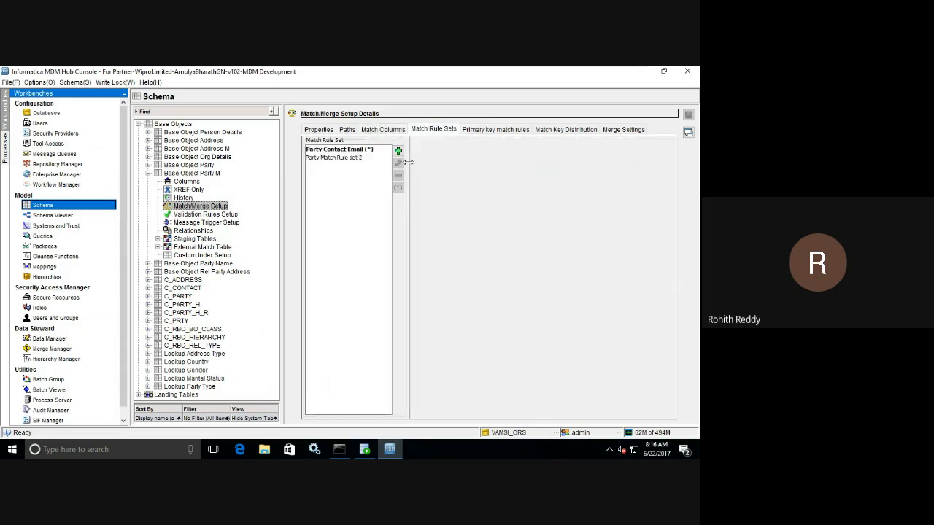
{"action": "left_click", "coordinate": [356, 151]}
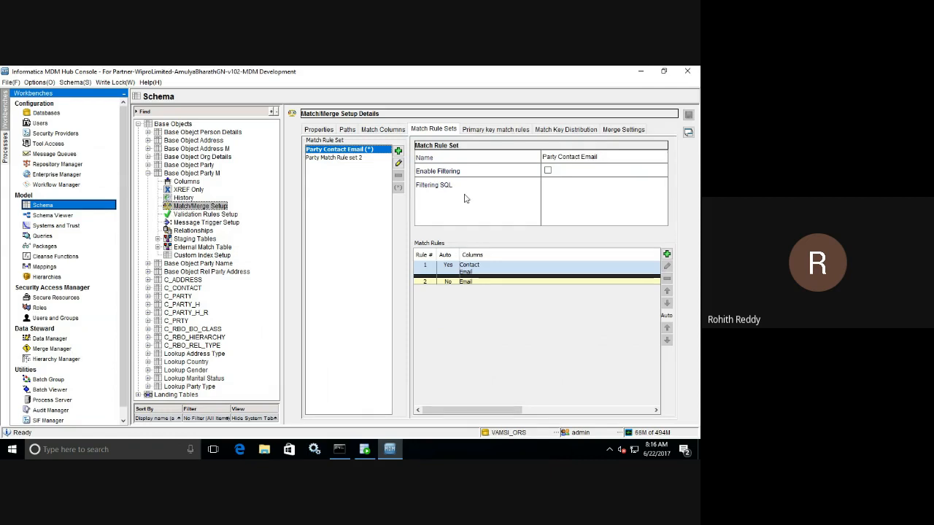
Add the exact columns Address, City and ZipCode to match rule 1 of the Party Contact Email rule set
{"action": "left_click", "coordinate": [604, 272]}
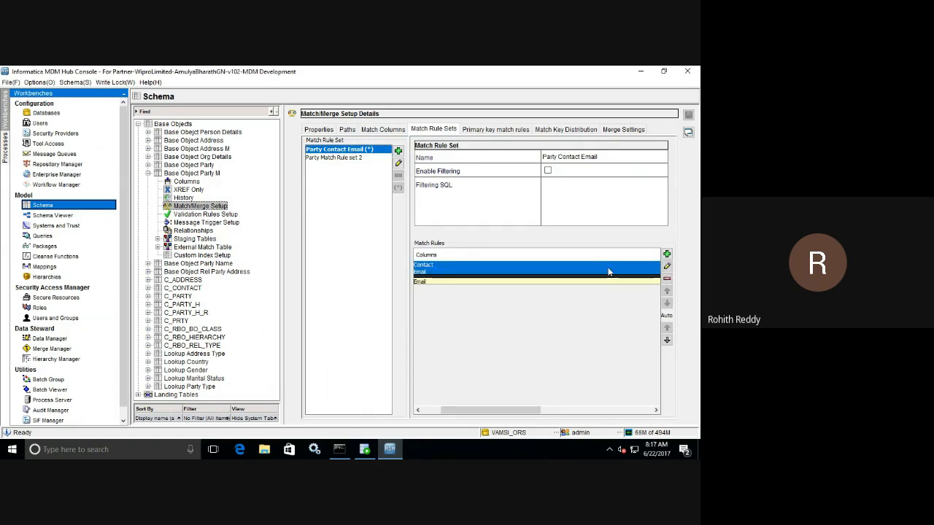
{"action": "left_click", "coordinate": [667, 265]}
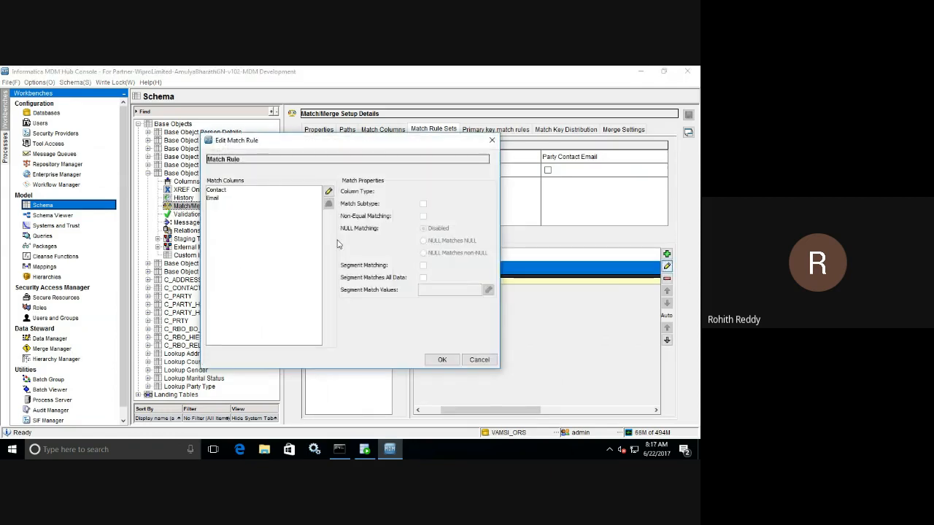
{"action": "left_click", "coordinate": [328, 192]}
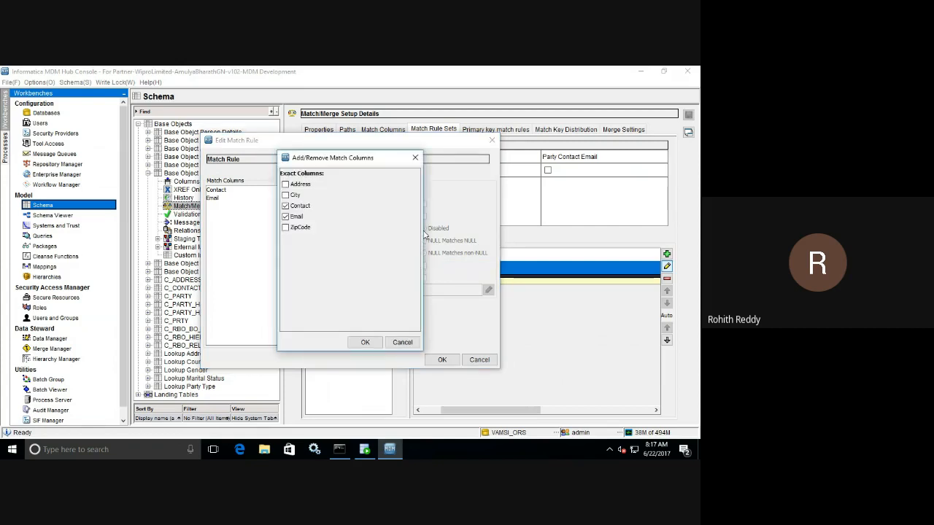
{"action": "left_click", "coordinate": [285, 229]}
{"action": "left_click", "coordinate": [286, 195]}
{"action": "left_click", "coordinate": [285, 184]}
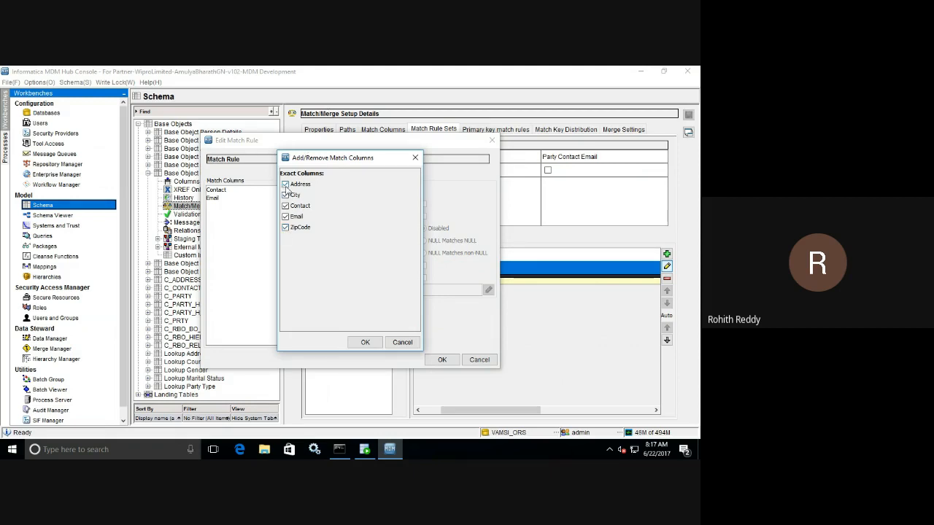
{"action": "left_click", "coordinate": [363, 342]}
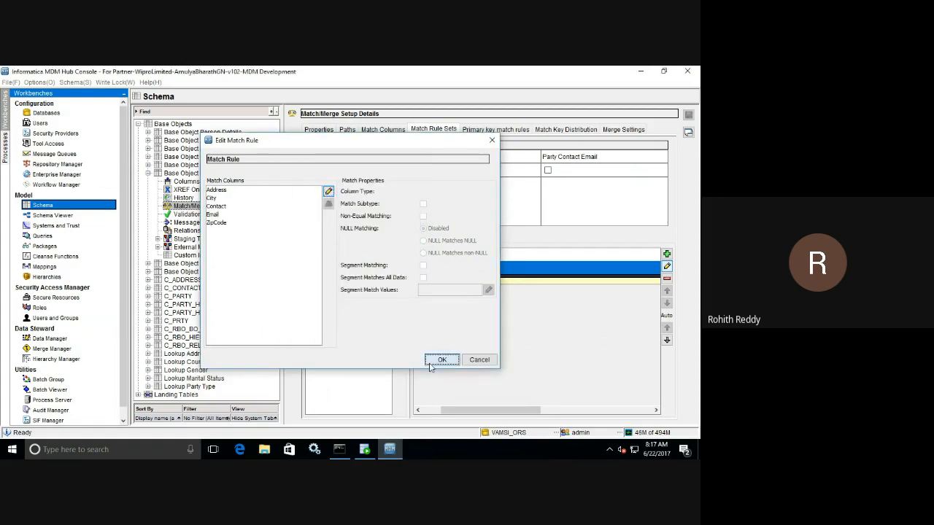
{"action": "left_click", "coordinate": [440, 360]}
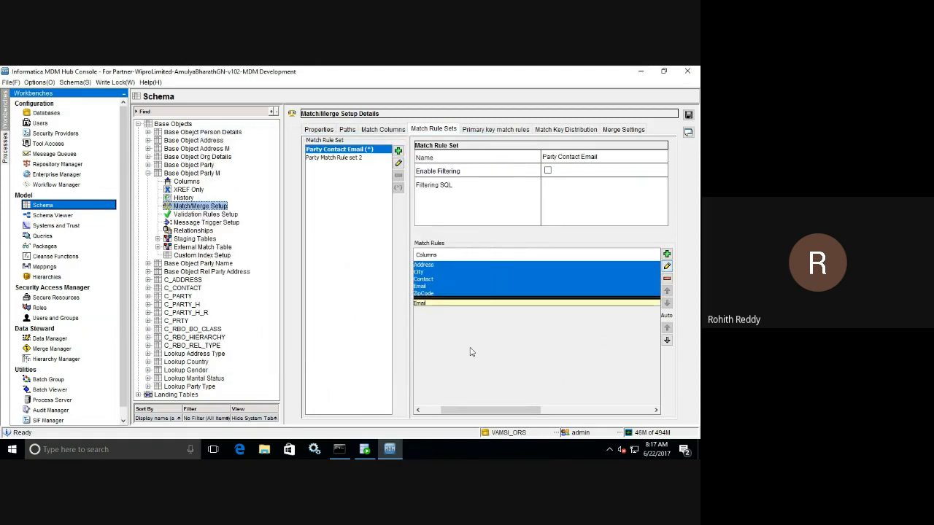
Add the exact columns City and ZipCode to match rule 2 of the Party Contact Email rule set
{"action": "left_click", "coordinate": [450, 304]}
{"action": "left_click_drag", "start_coordinate": [486, 410], "coordinate": [420, 415]}
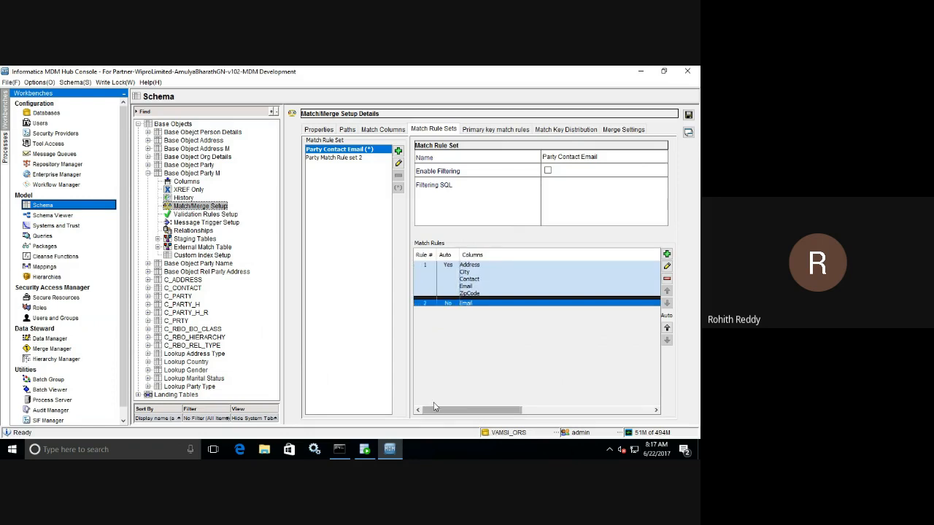
{"action": "left_click", "coordinate": [667, 267]}
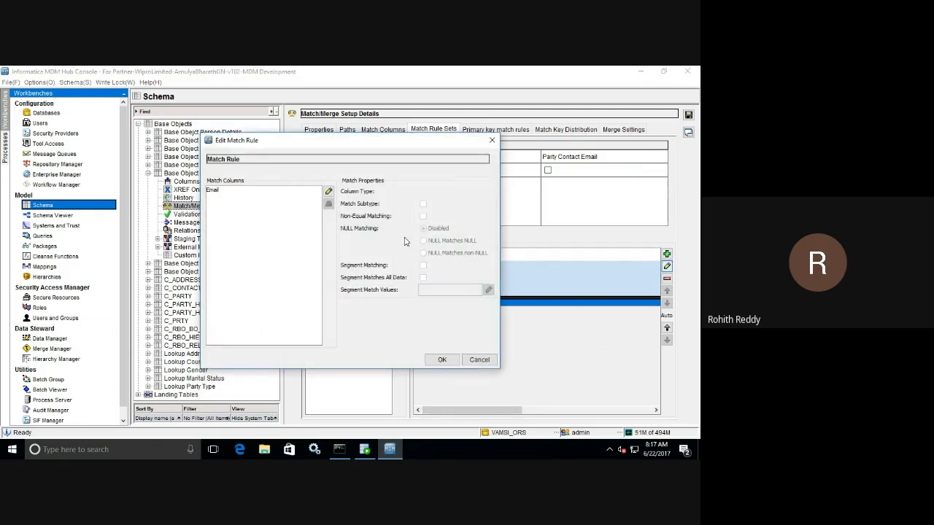
{"action": "left_click", "coordinate": [246, 192]}
{"action": "left_click", "coordinate": [328, 191]}
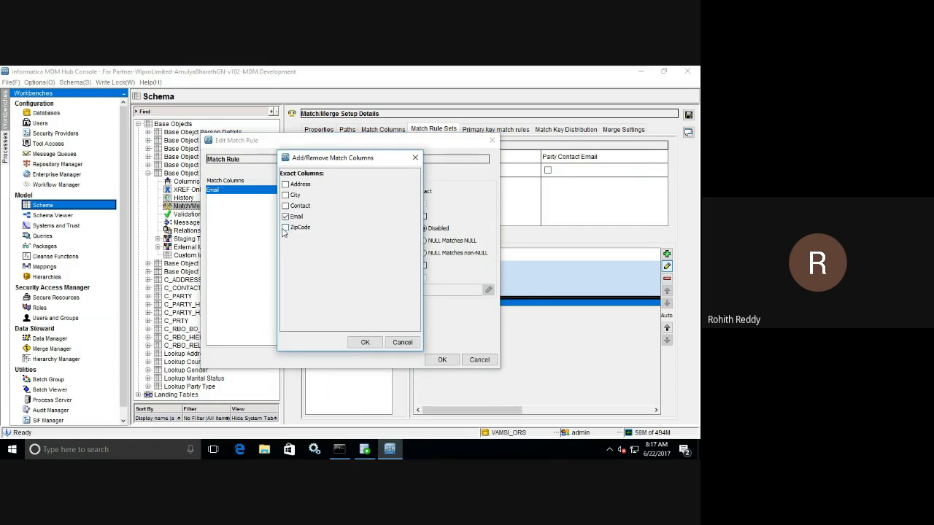
{"action": "left_click", "coordinate": [286, 196]}
{"action": "left_click", "coordinate": [285, 227]}
{"action": "left_click", "coordinate": [365, 342]}
{"action": "left_click", "coordinate": [442, 360]}
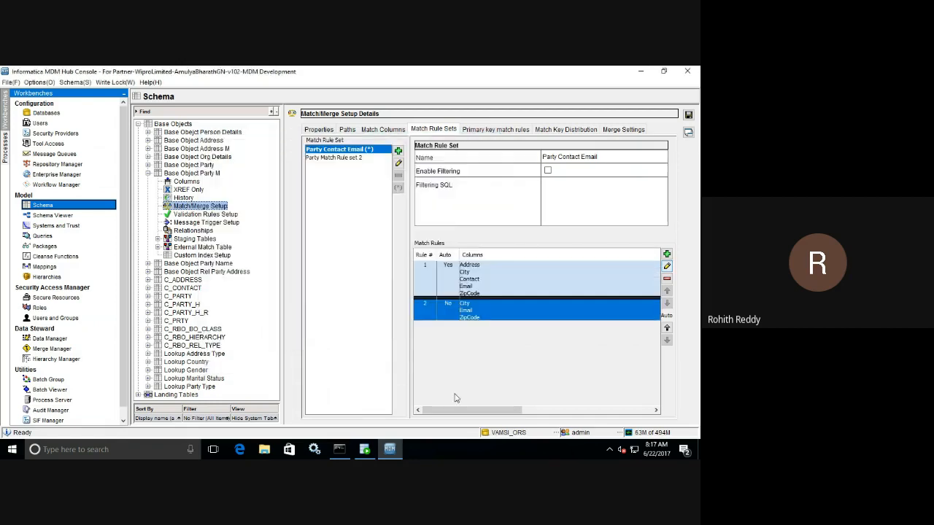
Review the edited match rules, then save them and decline resetting the existing matches
{"action": "mouse_move", "coordinate": [471, 412]}
{"action": "left_mouse_down"}
{"action": "mouse_move", "coordinate": [602, 412]}
{"action": "mouse_move", "coordinate": [409, 394]}
{"action": "left_mouse_up"}
{"action": "left_click_drag", "start_coordinate": [506, 412], "coordinate": [632, 414]}
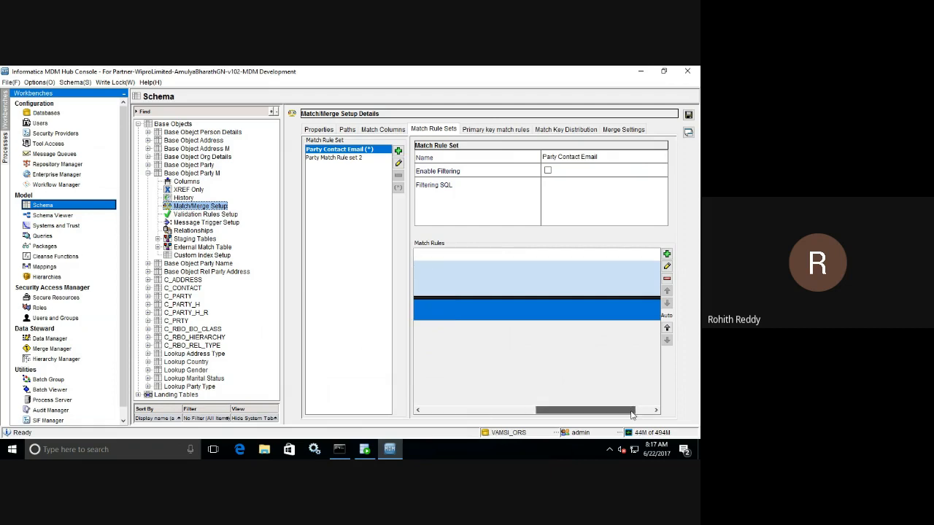
{"action": "left_click_drag", "start_coordinate": [632, 415], "coordinate": [469, 410]}
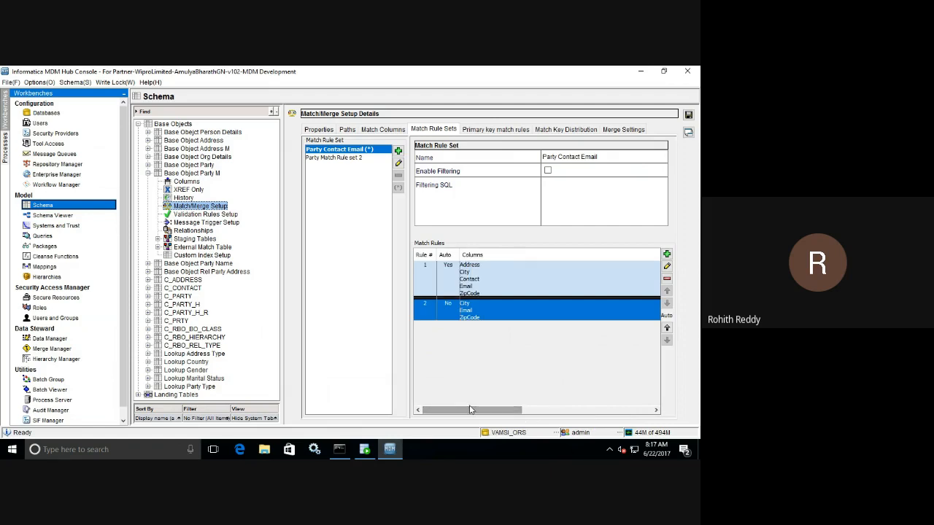
{"action": "left_click", "coordinate": [688, 114]}
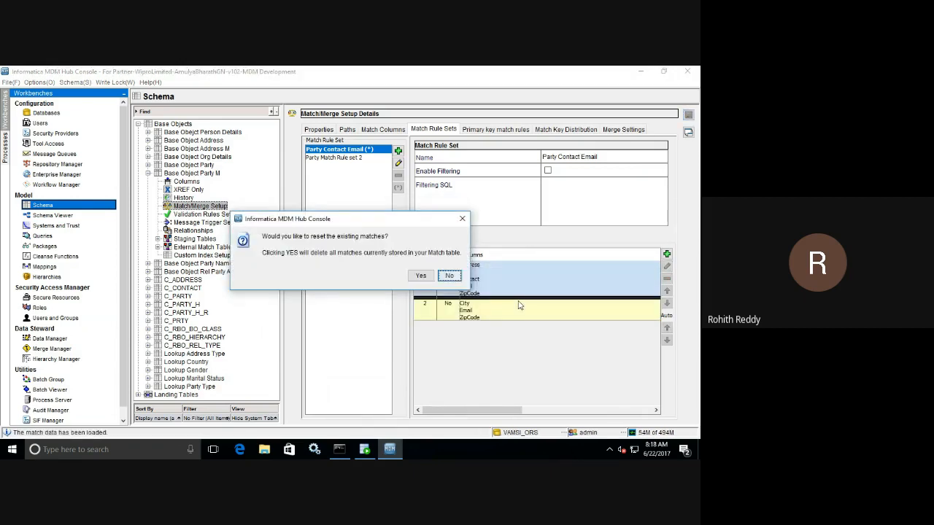
{"action": "left_click", "coordinate": [449, 275]}
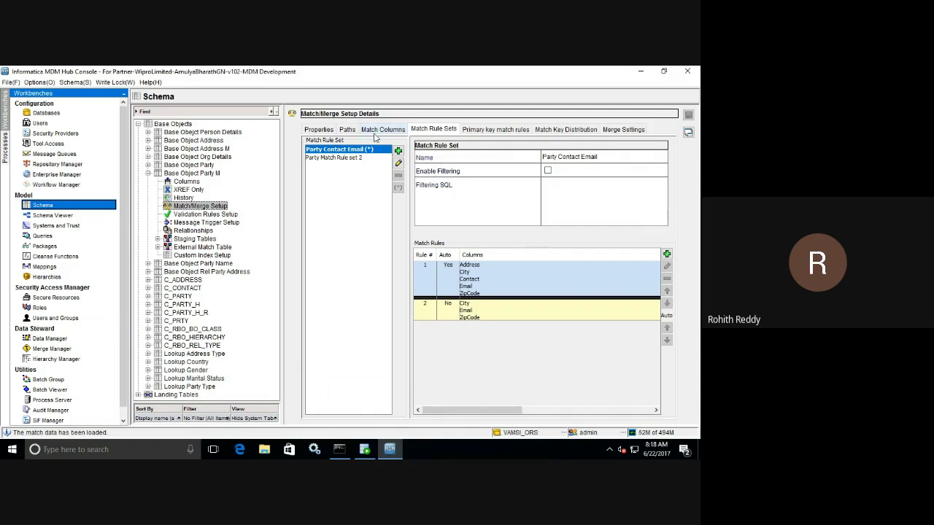
Open the match/merge setup properties of Base Object Party M
{"action": "left_click", "coordinate": [329, 131]}
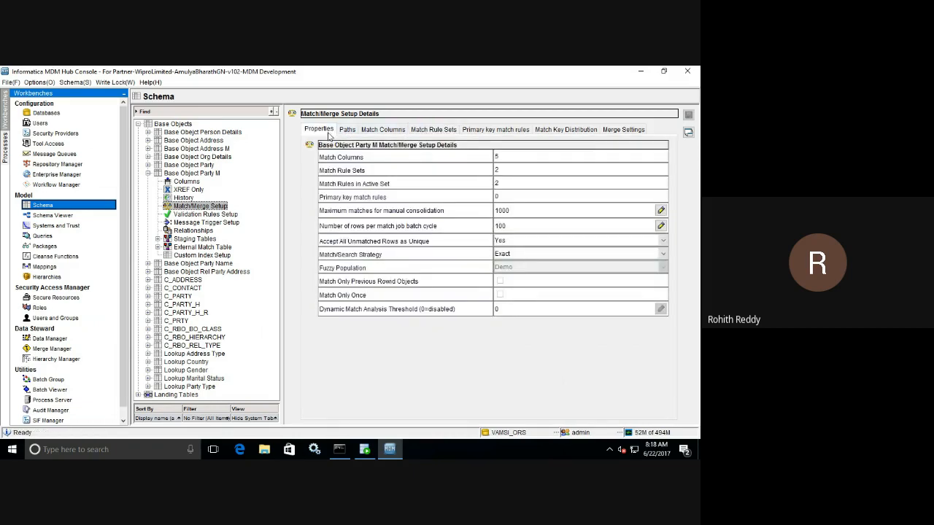
Set the match/search strategy to Fuzzy with the Demo population and try to save the setup
{"action": "left_click", "coordinate": [534, 255]}
{"action": "left_click", "coordinate": [521, 267]}
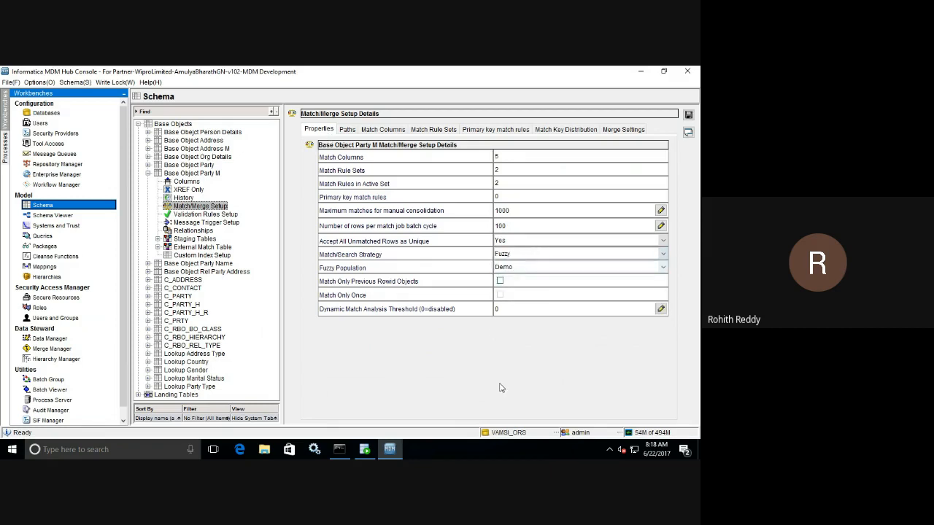
{"action": "left_click", "coordinate": [549, 267]}
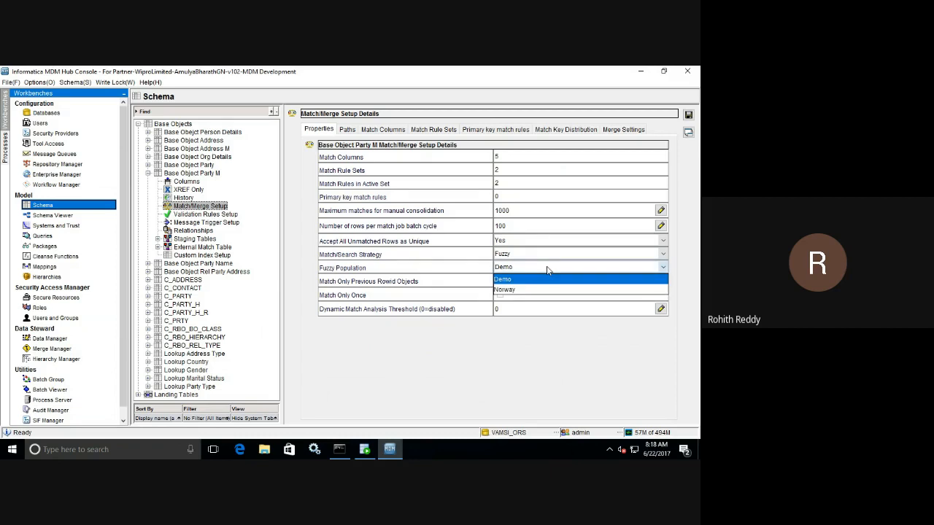
{"action": "left_click", "coordinate": [506, 282]}
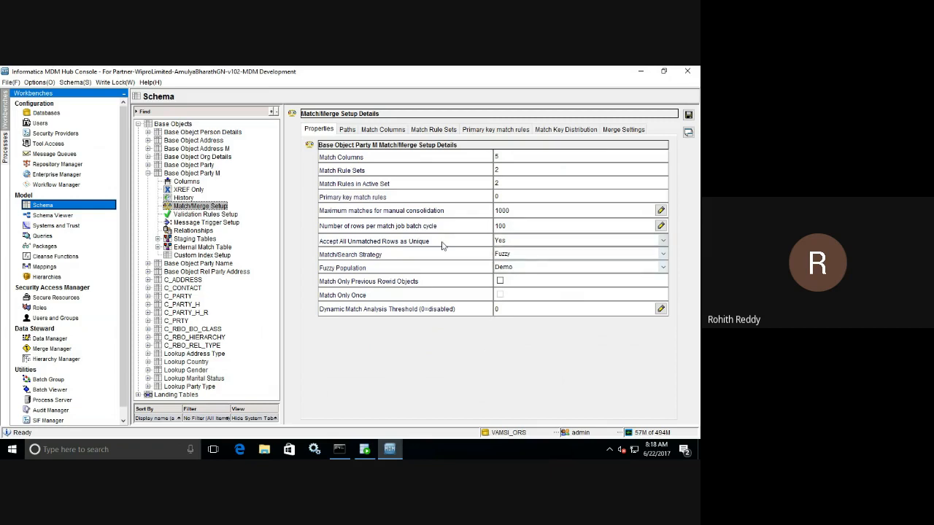
{"action": "left_click", "coordinate": [686, 113]}
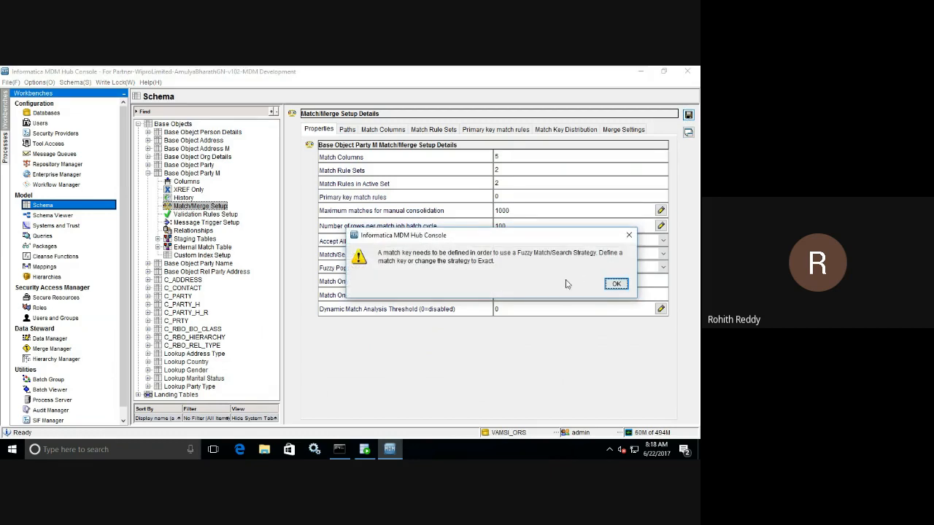
{"action": "left_click", "coordinate": [616, 284]}
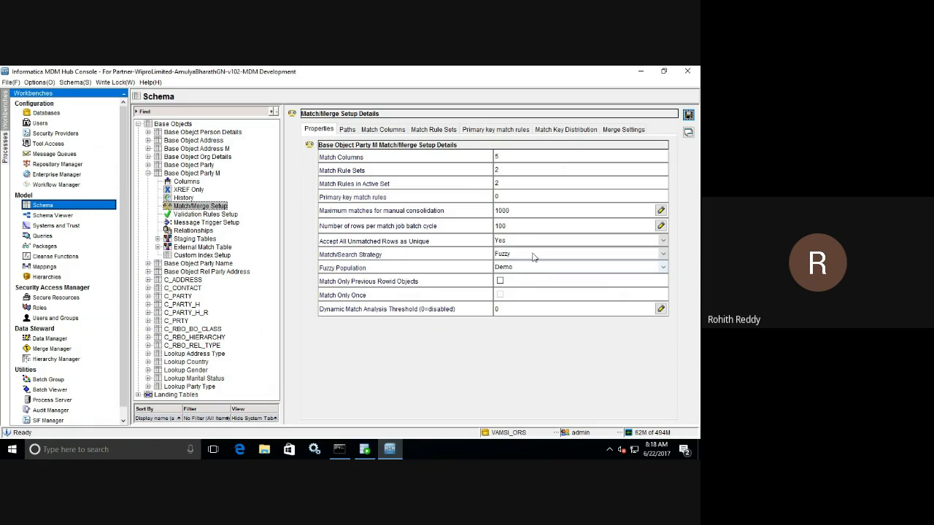
Examine the match paths and the fuzzy match key settings of Base Object Party M, then return to its match/merge properties
{"action": "left_click", "coordinate": [347, 130]}
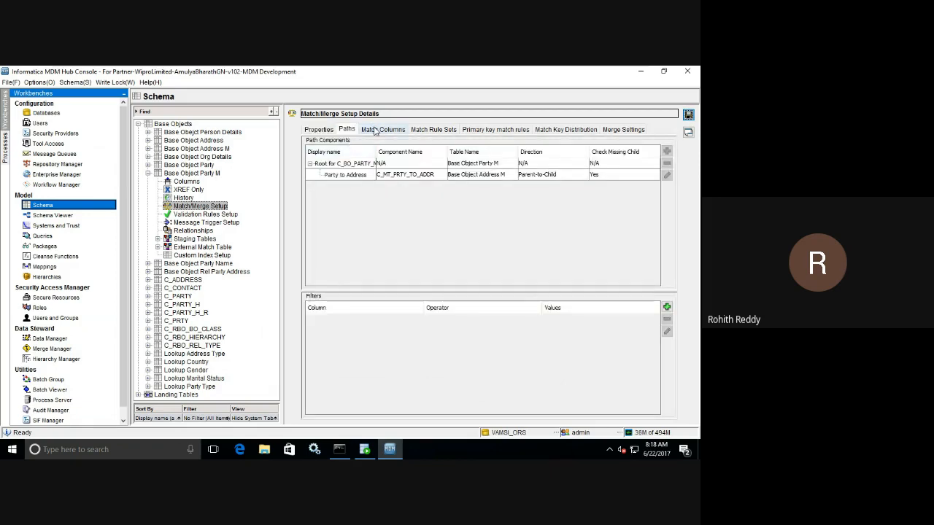
{"action": "left_click", "coordinate": [376, 130]}
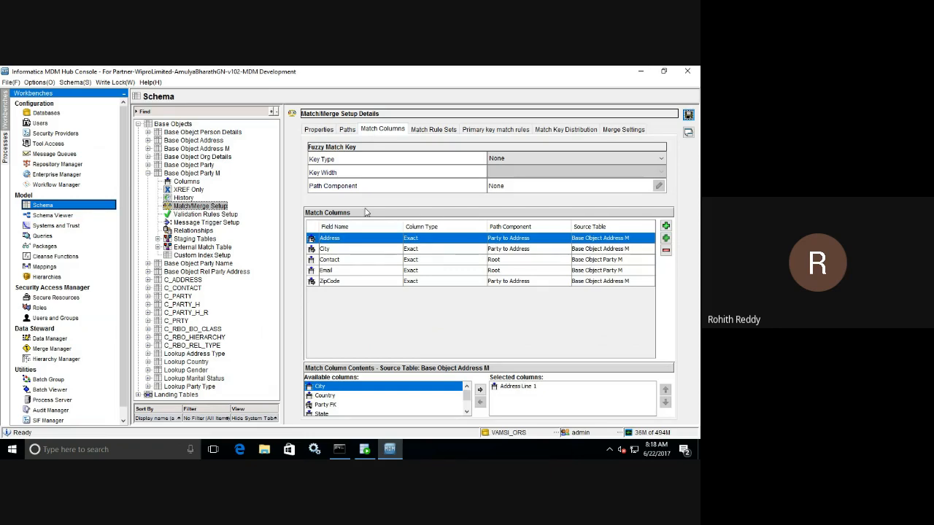
{"action": "left_click", "coordinate": [315, 130]}
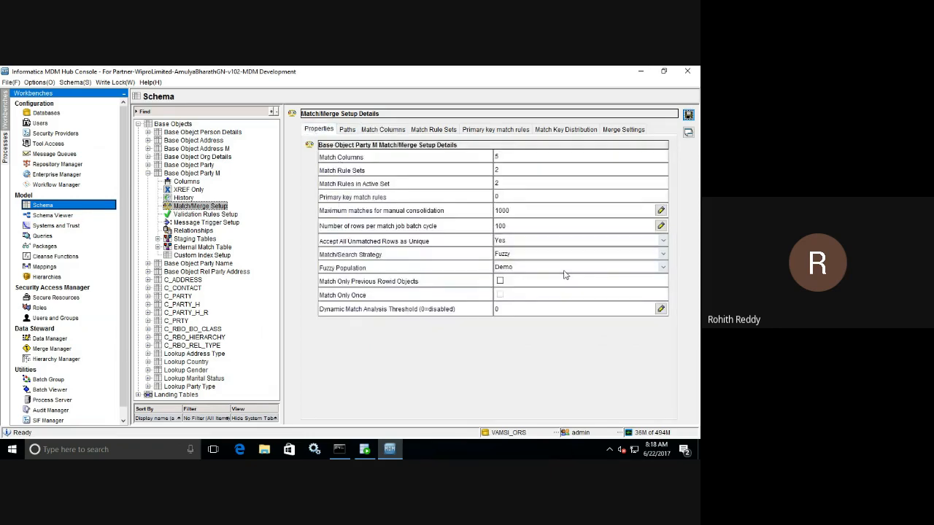
{"action": "left_click", "coordinate": [374, 132]}
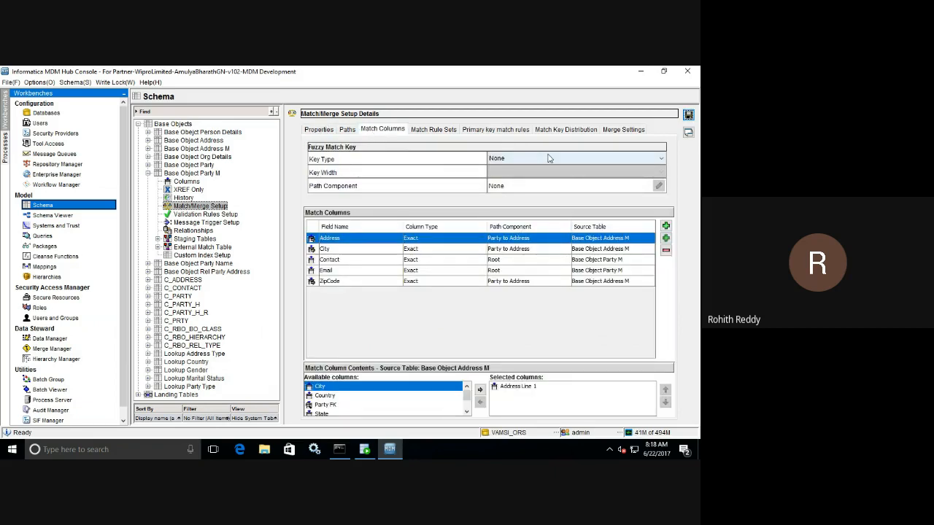
{"action": "left_click", "coordinate": [321, 129]}
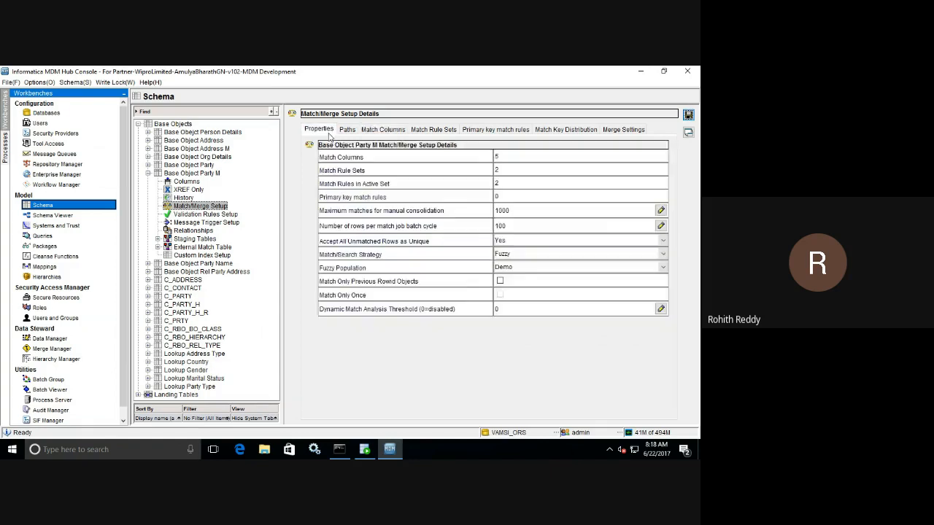
Set the match/search strategy to Exact and view the match columns under that strategy
{"action": "left_click", "coordinate": [513, 255]}
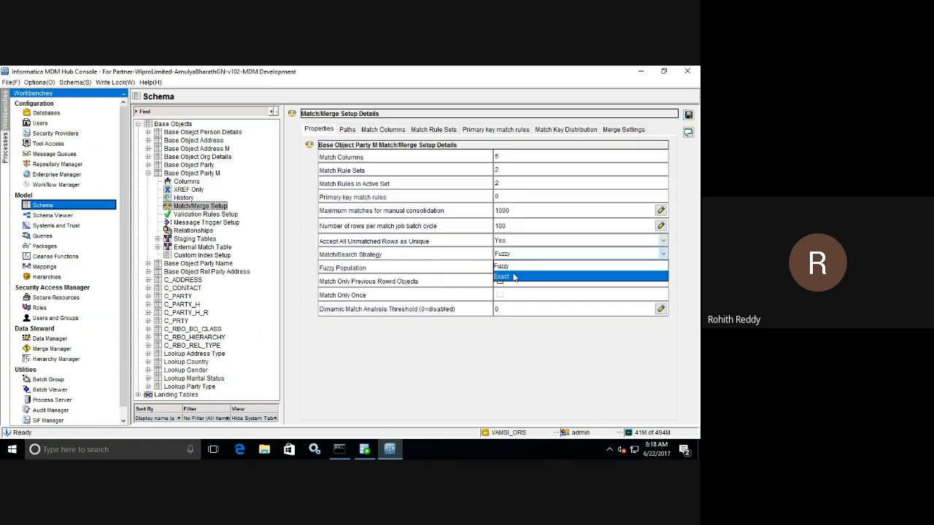
{"action": "left_click", "coordinate": [515, 274]}
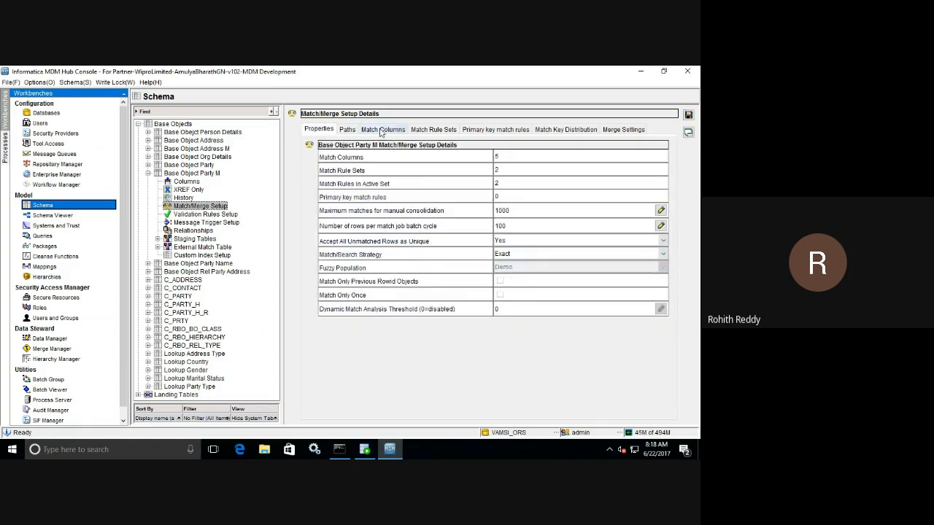
{"action": "left_click", "coordinate": [383, 129]}
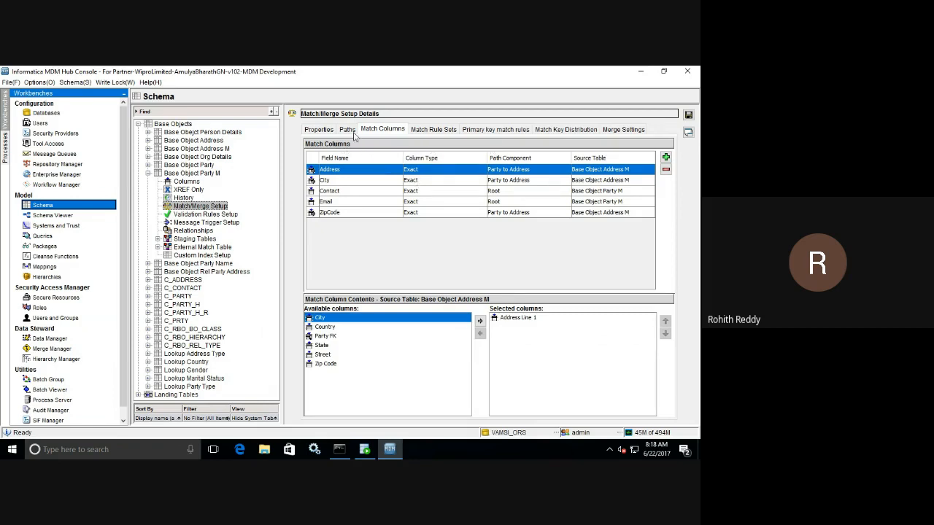
Set the match/search strategy to Fuzzy and display the match columns with the fuzzy match key settings
{"action": "left_click", "coordinate": [321, 130]}
{"action": "left_click", "coordinate": [507, 254]}
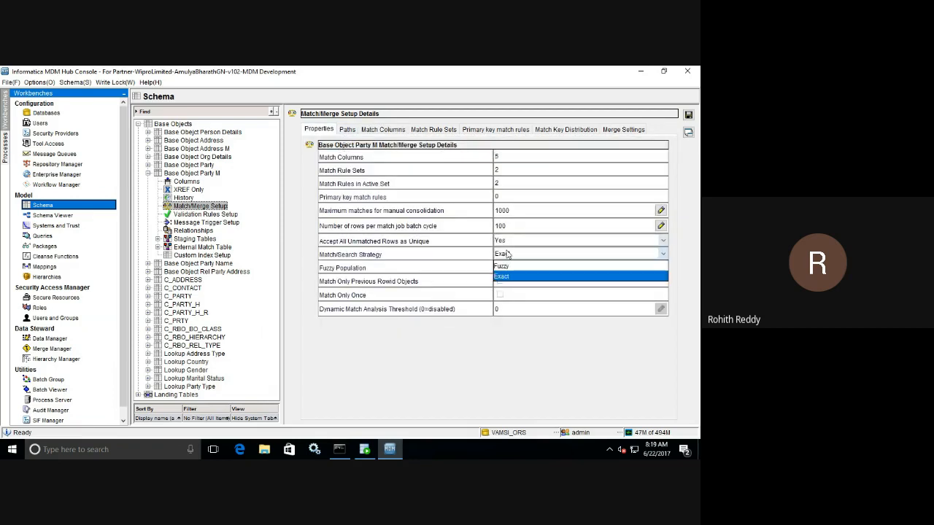
{"action": "left_click", "coordinate": [503, 265]}
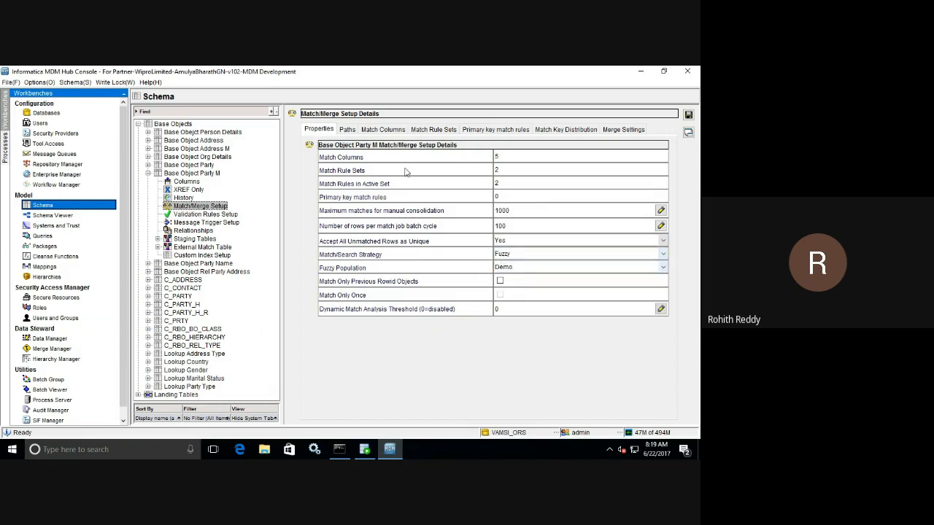
{"action": "left_click", "coordinate": [381, 130]}
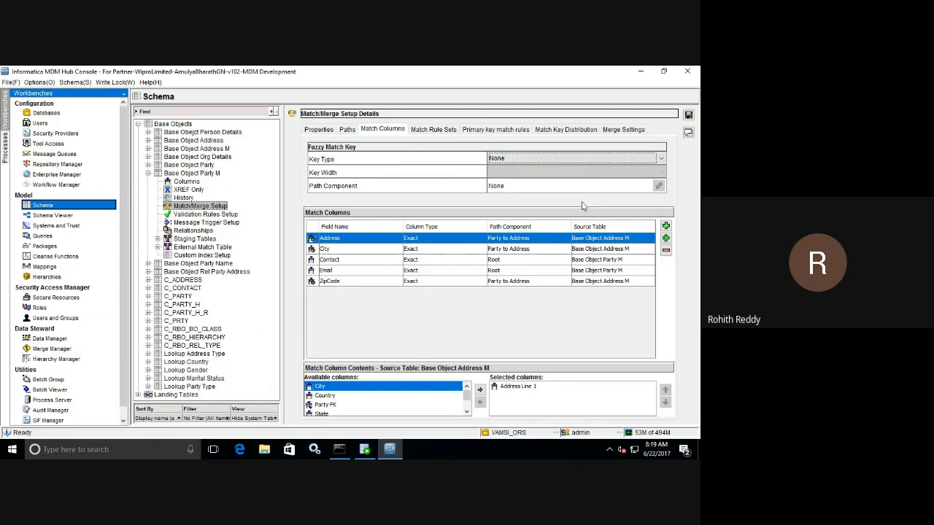
Set the fuzzy match key type to Organization Name with Standard key width, then bring up the key width options again
{"action": "left_click", "coordinate": [539, 160]}
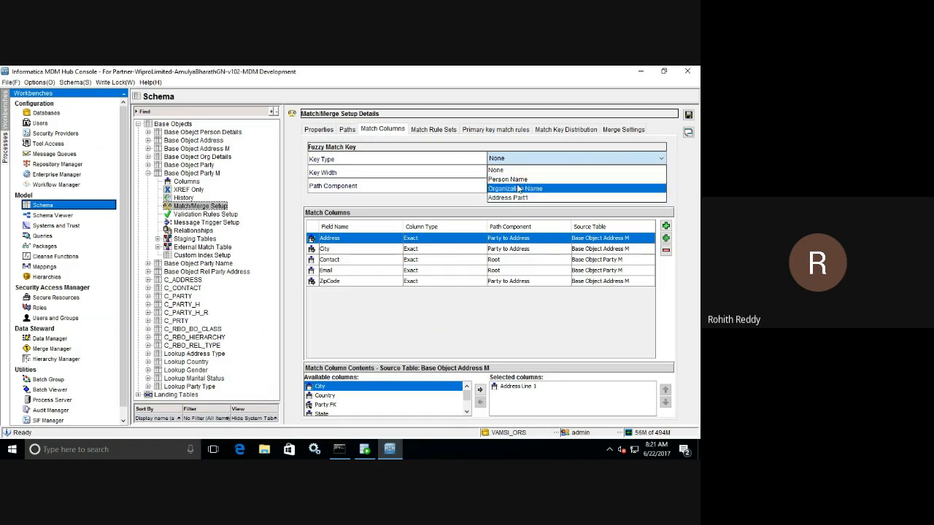
{"action": "left_click", "coordinate": [517, 189]}
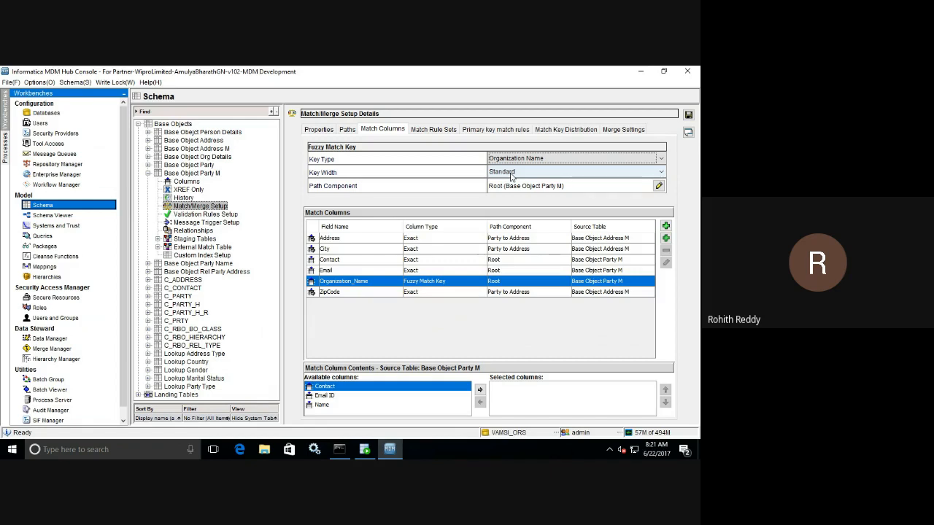
{"action": "left_click", "coordinate": [512, 172]}
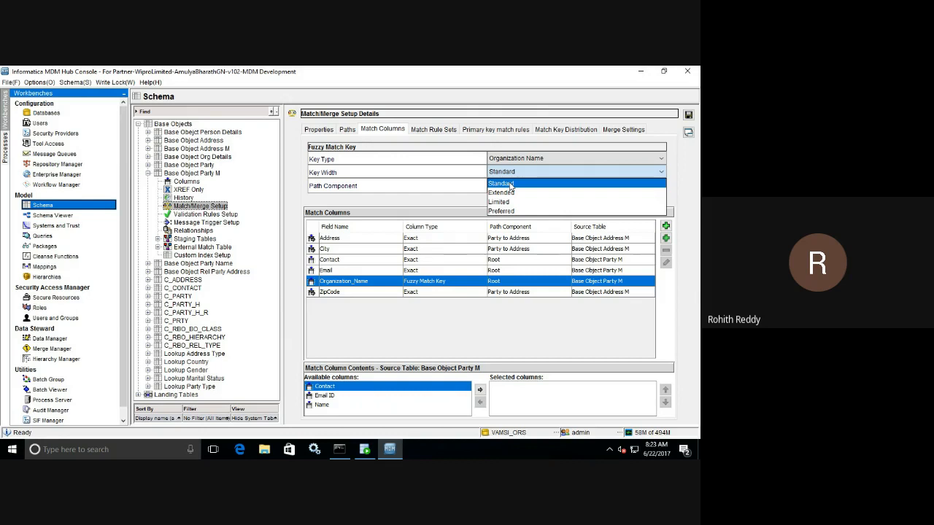
{"action": "left_click", "coordinate": [511, 184]}
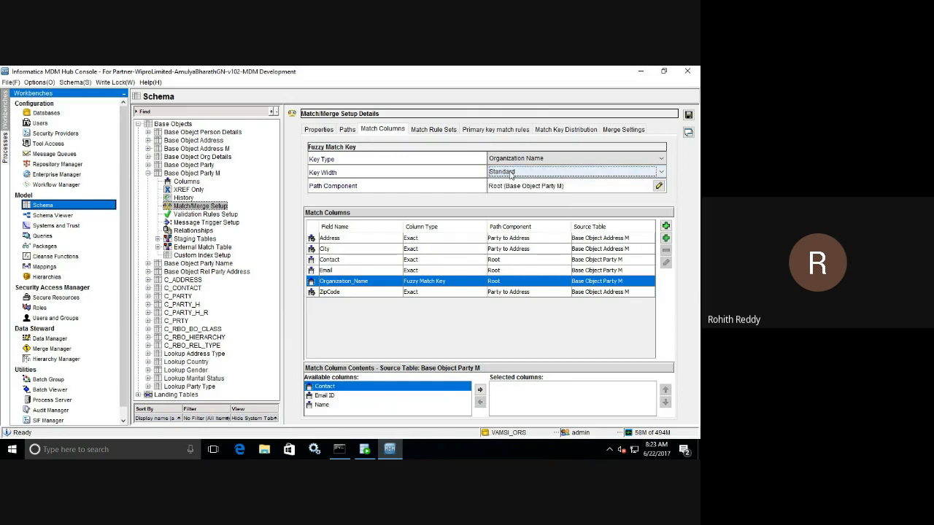
{"action": "left_click", "coordinate": [511, 173]}
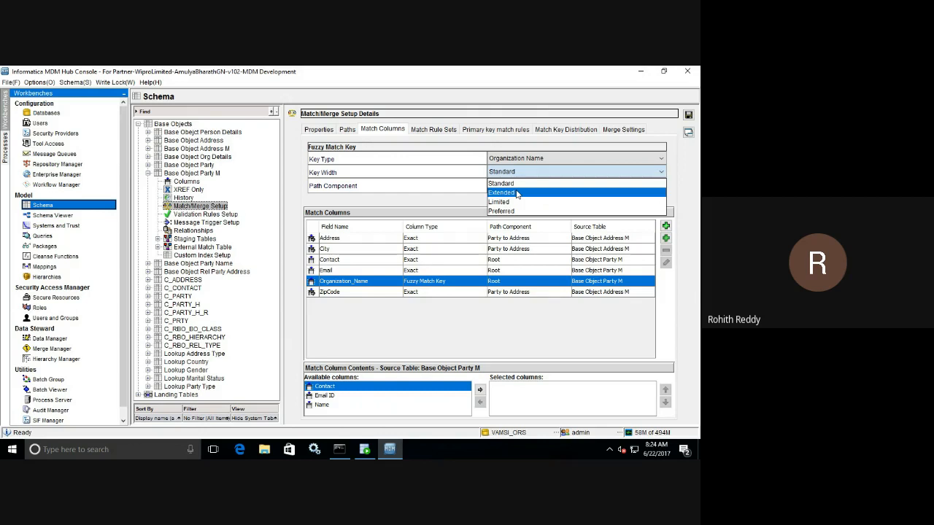
{"action": "mouse_move", "coordinate": [511, 68]}
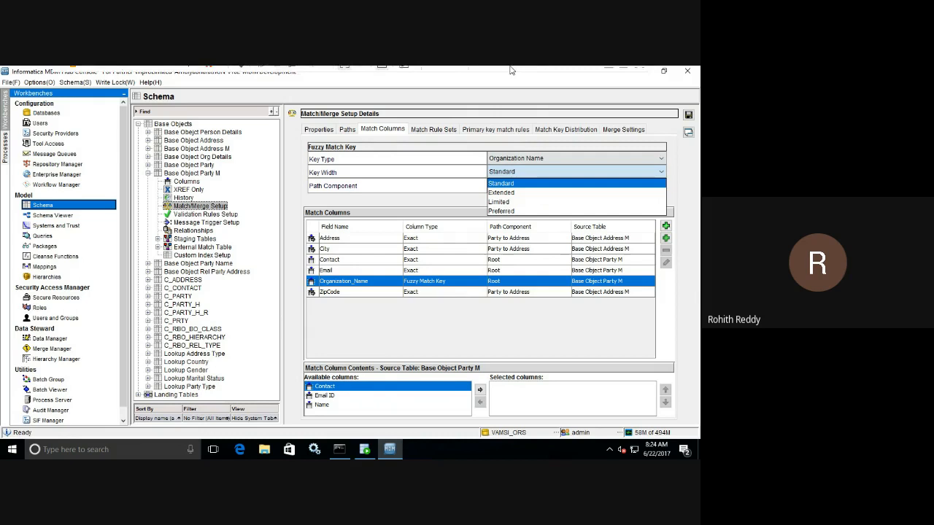
Switch to the Google Meet call to unmute the microphone, then return to the MDM Hub Console and choose the Standard key width
{"action": "left_click", "coordinate": [609, 74]}
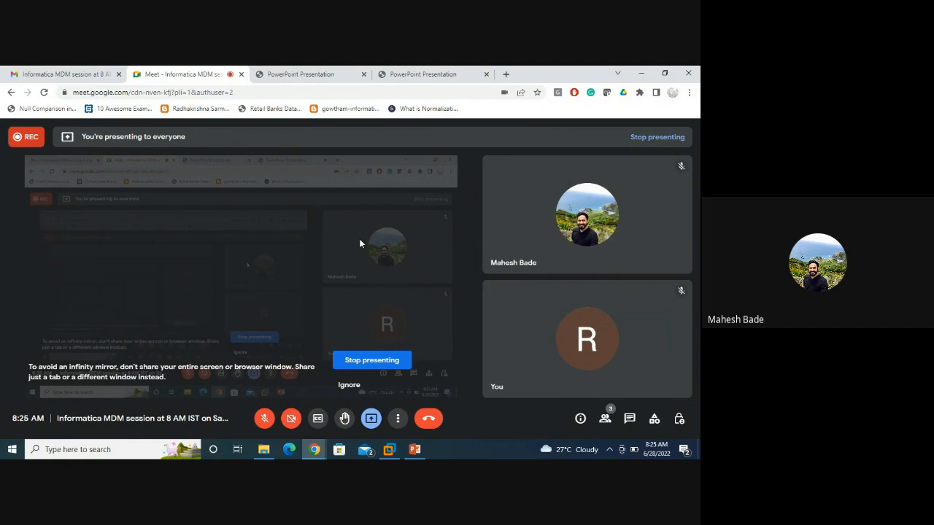
{"action": "left_click", "coordinate": [264, 418]}
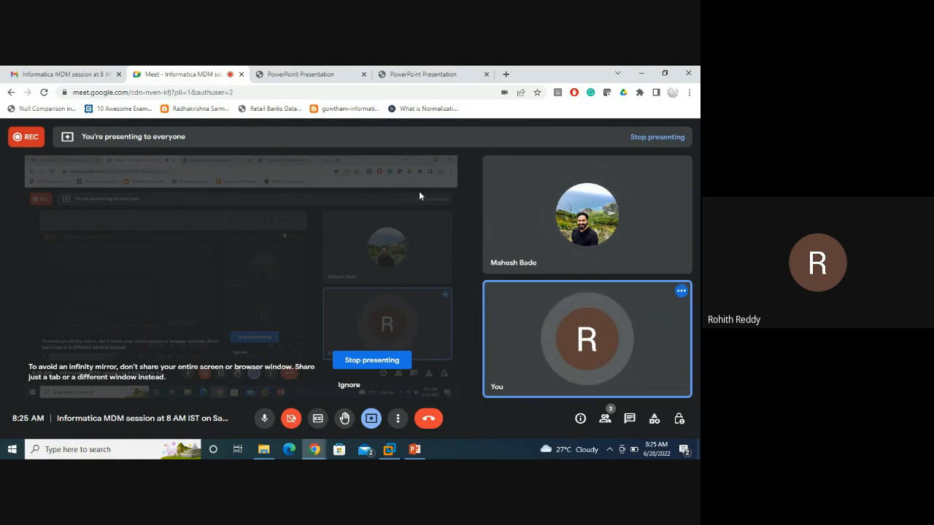
{"action": "left_click", "coordinate": [391, 449]}
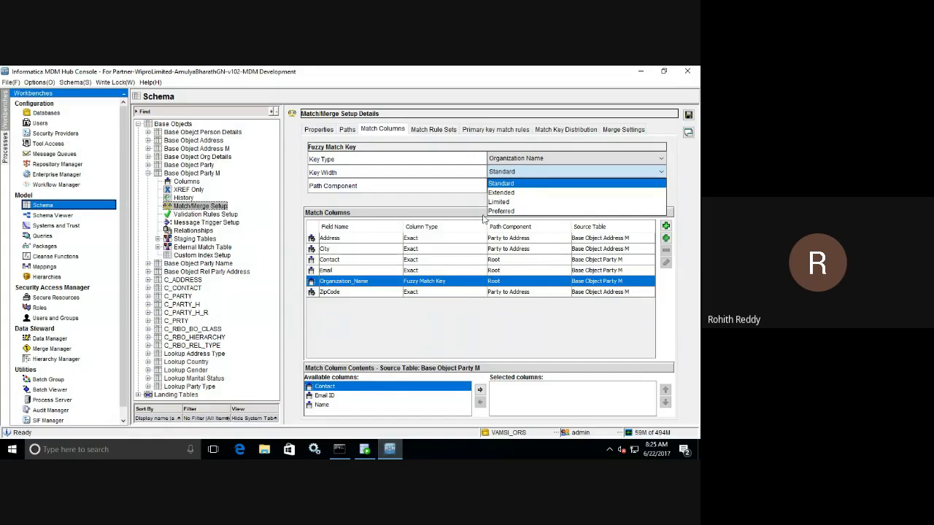
{"action": "left_click", "coordinate": [518, 186]}
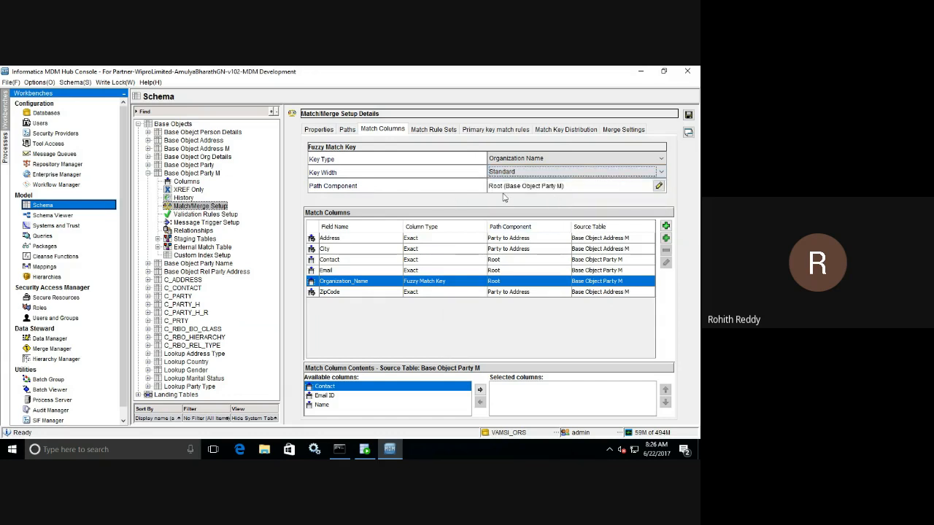
Set the fuzzy match key's path component to Party to Address (Base Object Address M)
{"action": "left_click", "coordinate": [659, 186]}
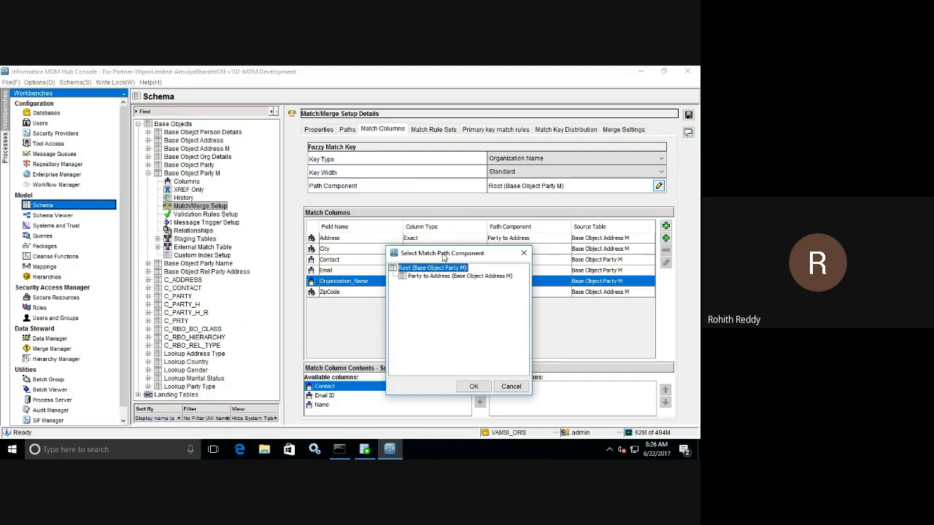
{"action": "left_click_drag", "start_coordinate": [443, 258], "coordinate": [433, 191]}
{"action": "left_click", "coordinate": [438, 211]}
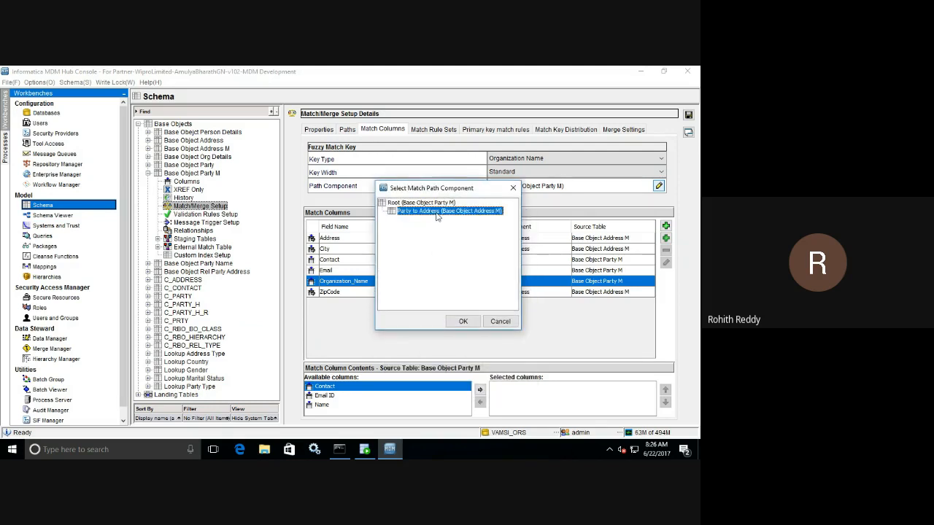
{"action": "left_click", "coordinate": [461, 322]}
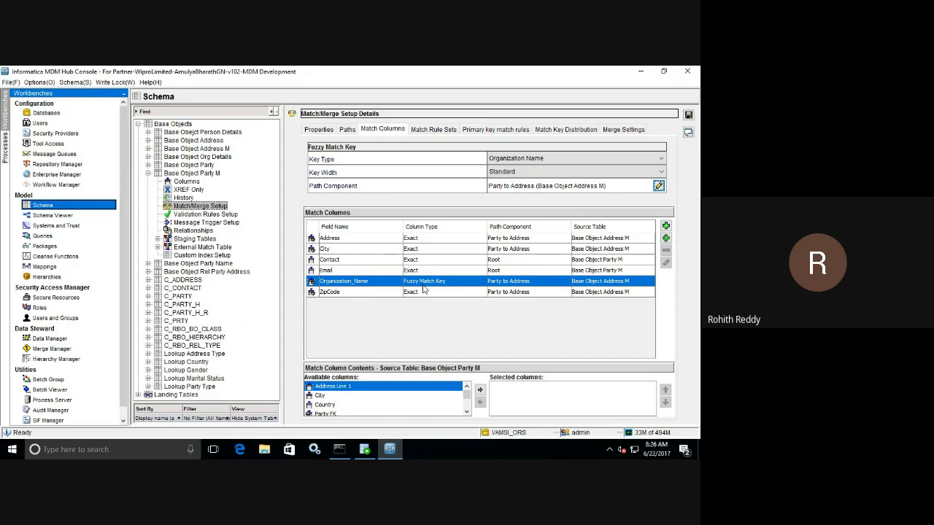
Set the fuzzy match key's path component to Root (Base Object Party M) and add Name as the Organization_Name column's content
{"action": "left_click", "coordinate": [659, 187]}
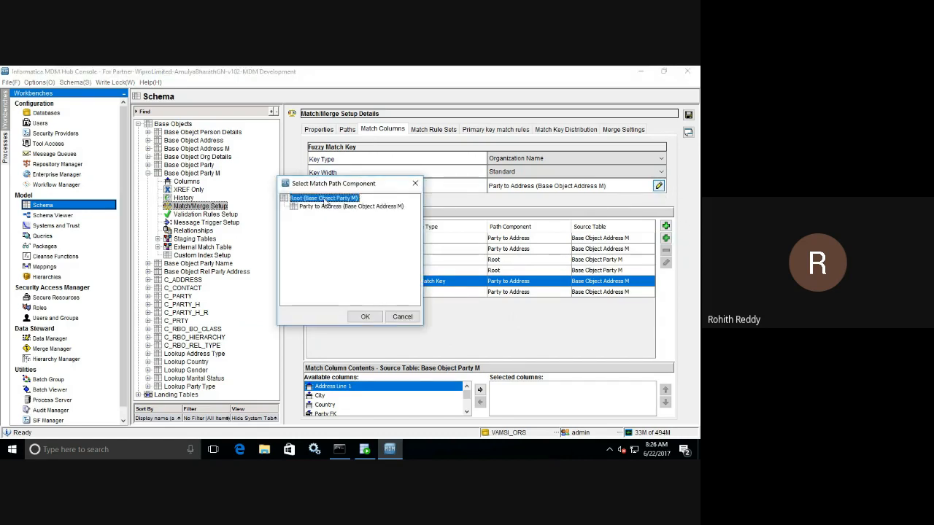
{"action": "left_click", "coordinate": [368, 317]}
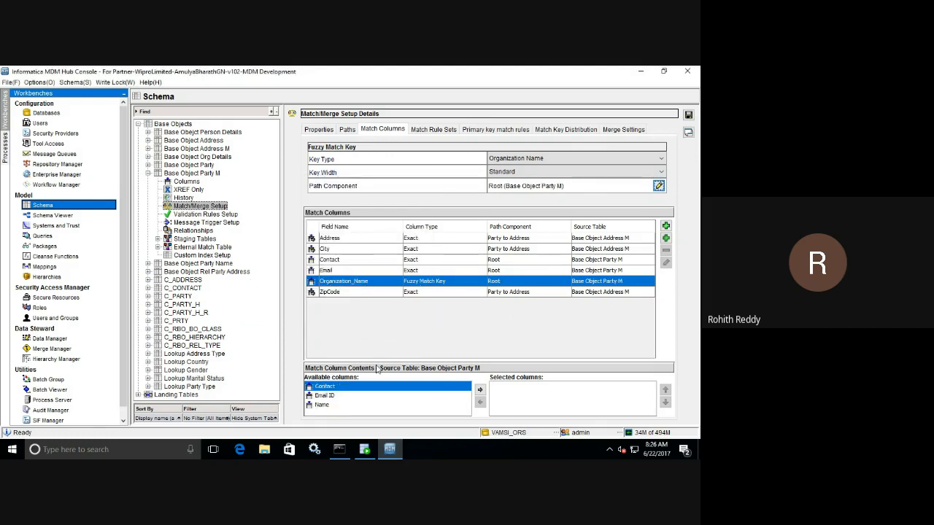
{"action": "left_click", "coordinate": [321, 405]}
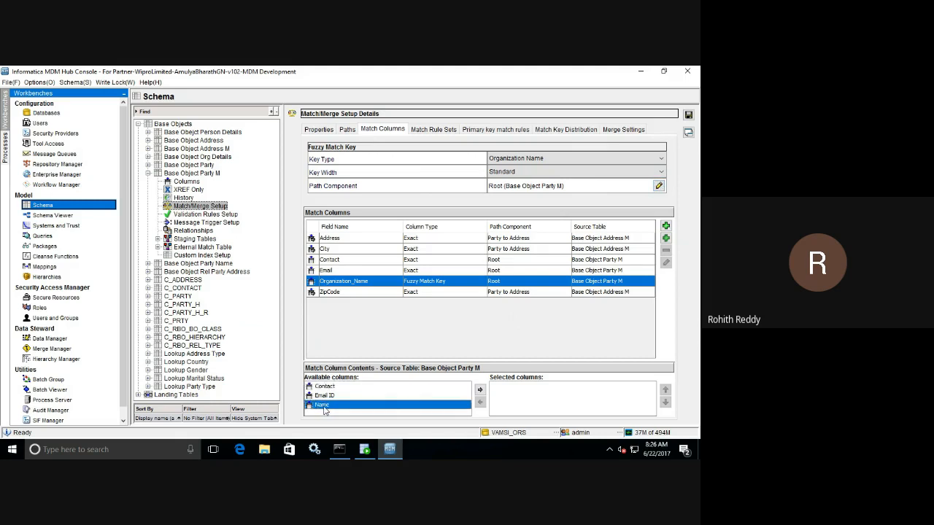
{"action": "left_click", "coordinate": [479, 391]}
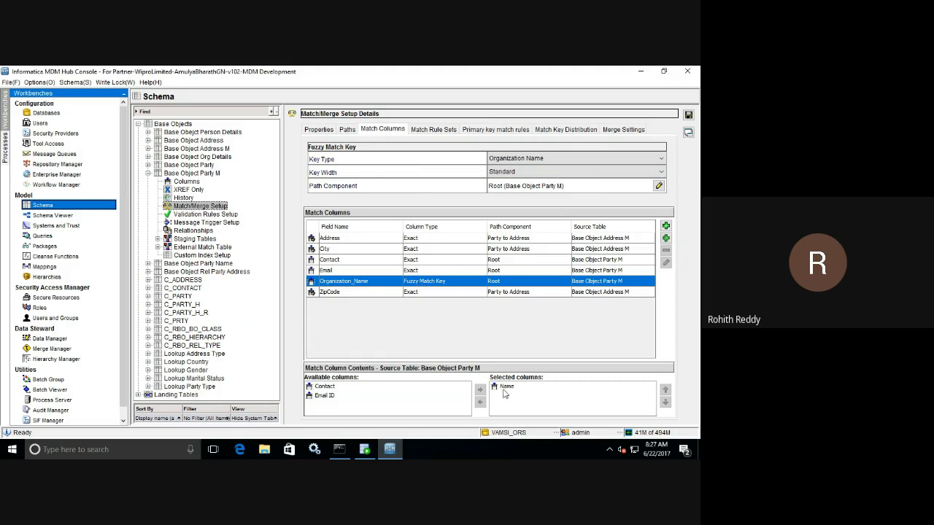
Save the fuzzy match setup despite the missing fuzzy rules and decline resetting the existing matches
{"action": "left_click", "coordinate": [689, 115]}
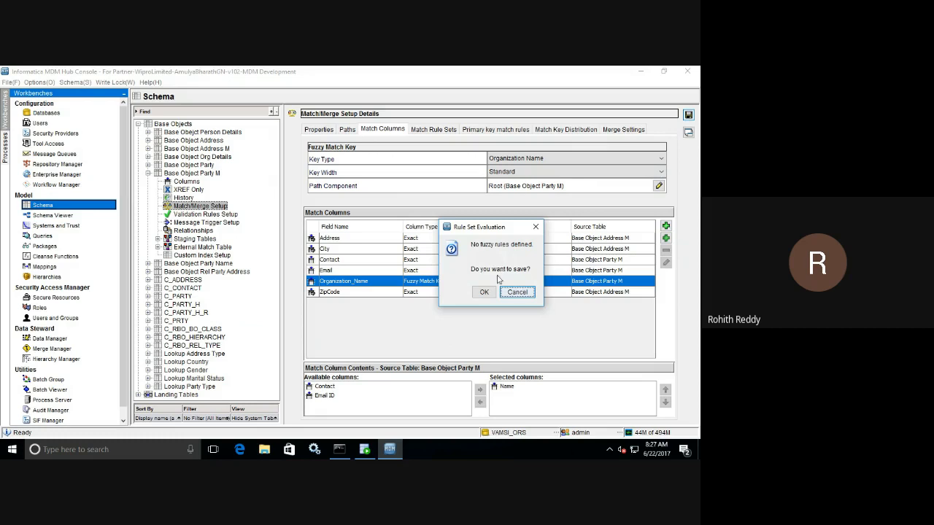
{"action": "left_click", "coordinate": [484, 293]}
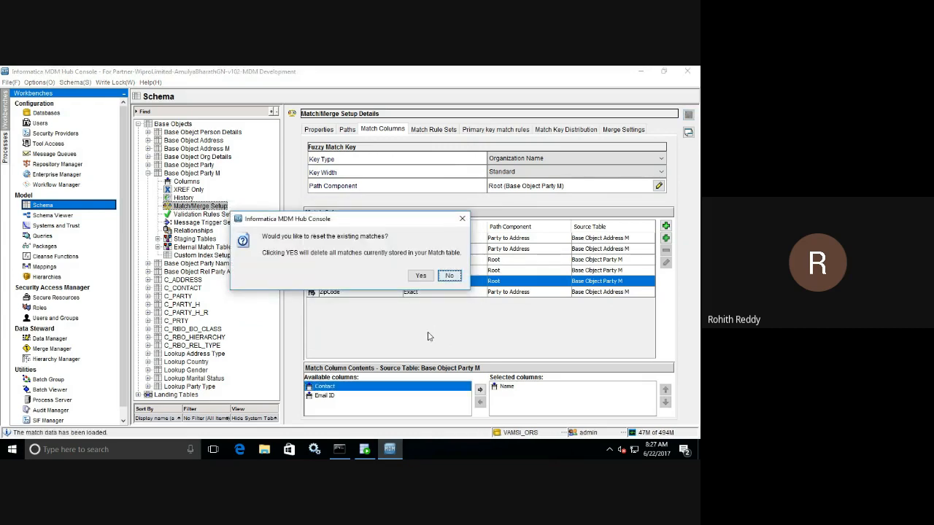
{"action": "left_click", "coordinate": [449, 277]}
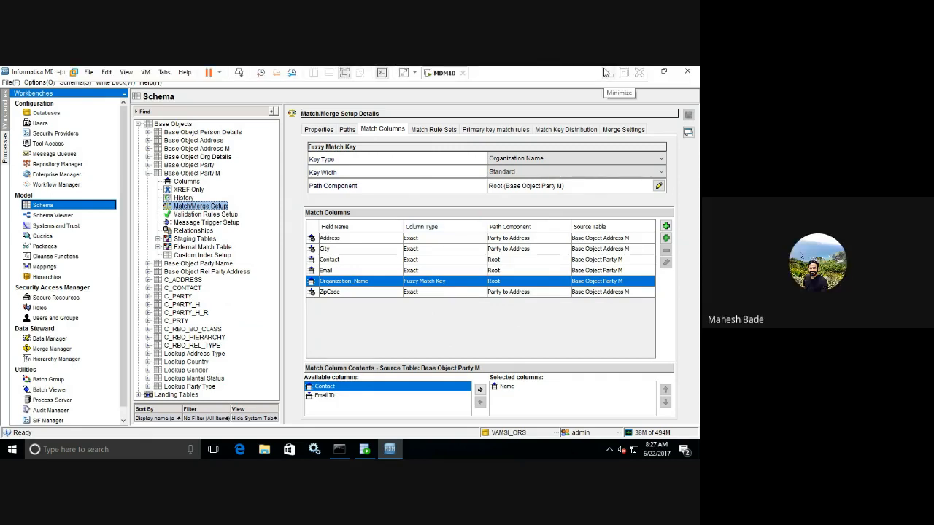
Switch to Google Meet and leave the call without ending it for everyone
{"action": "left_click", "coordinate": [604, 72]}
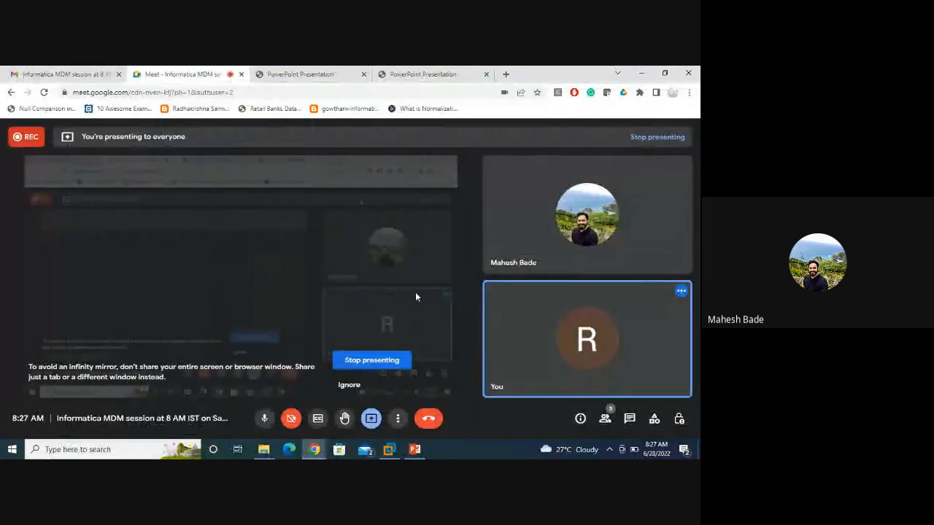
{"action": "left_click", "coordinate": [429, 418]}
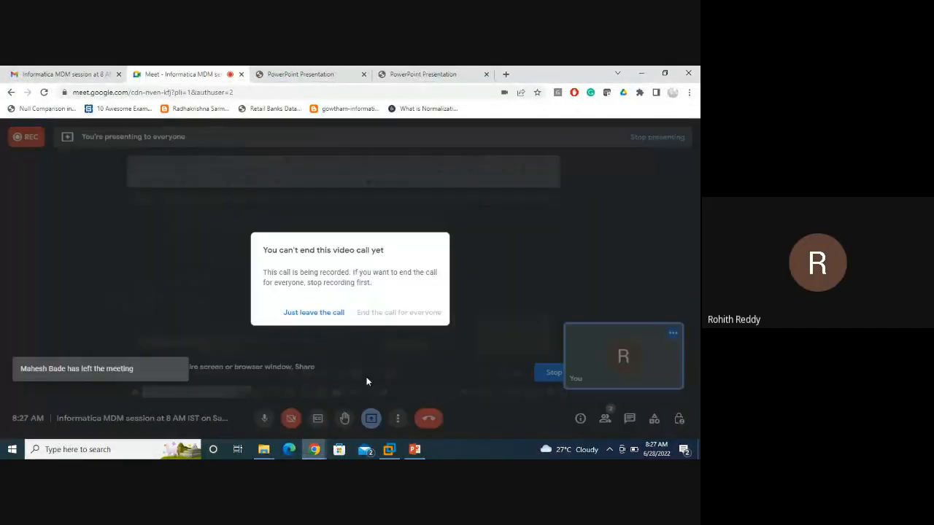
{"action": "left_click", "coordinate": [326, 313]}
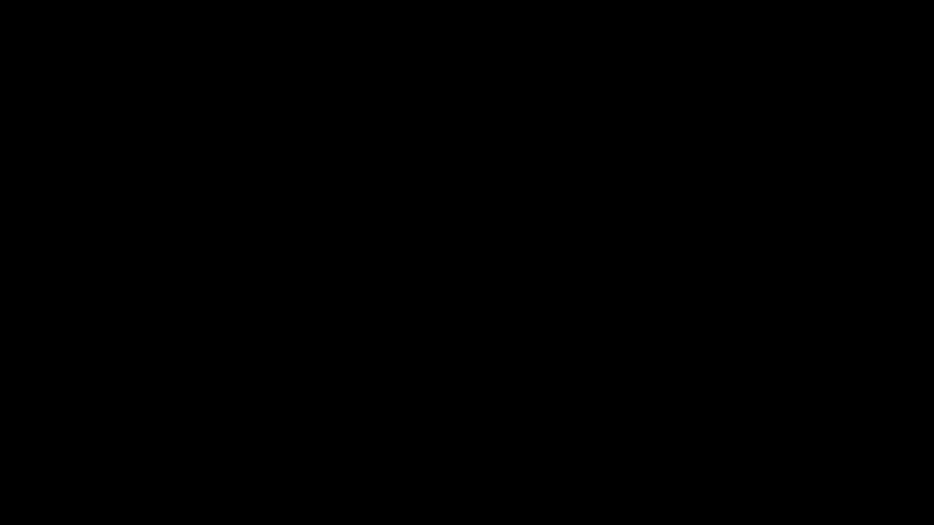